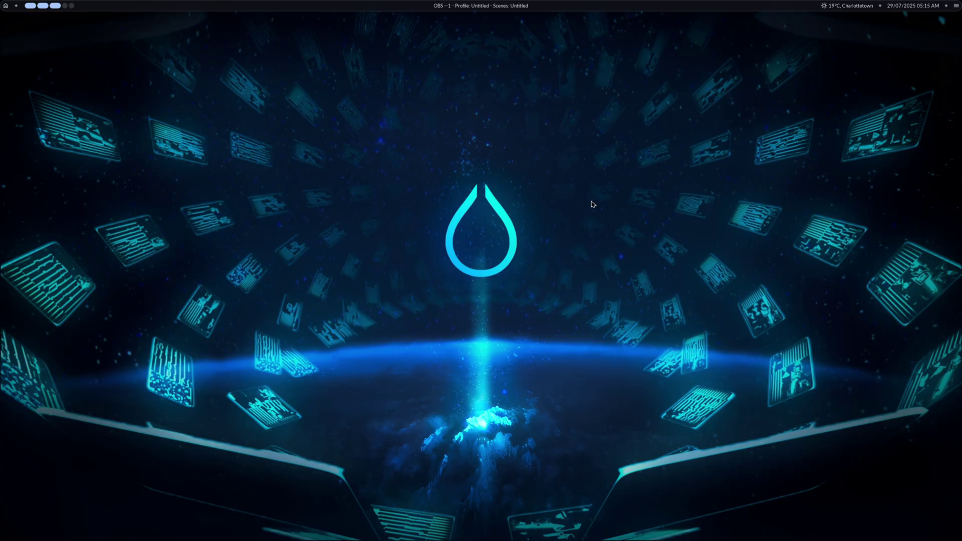
- Search the app launcher for 'wal' to find Waypaper
{"action": "key", "text": "super"}
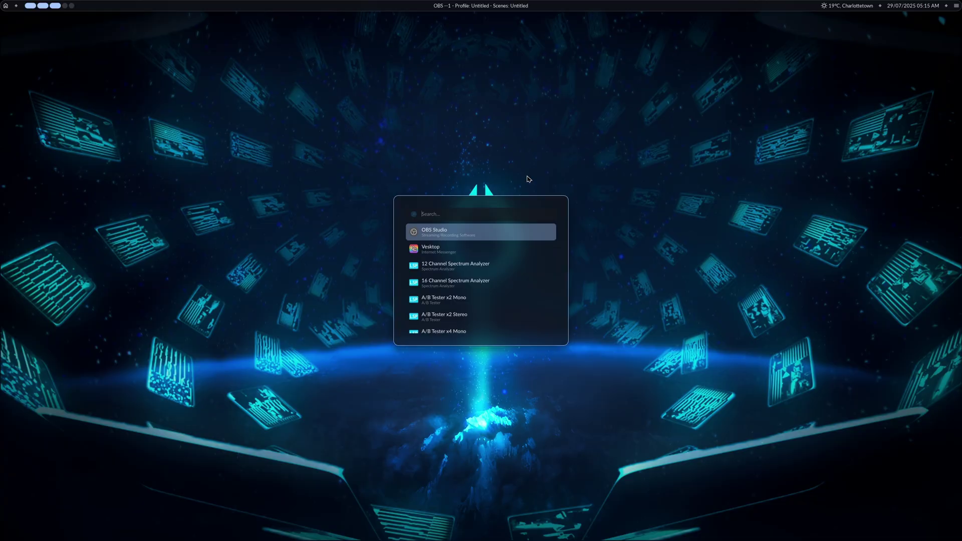
{"action": "key", "text": "Escape"}
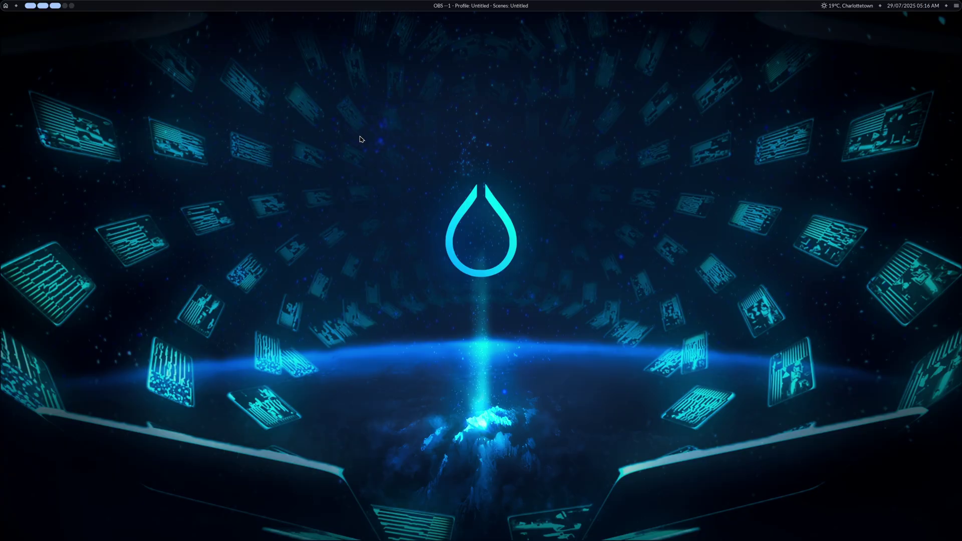
{"action": "key", "text": "super"}
{"action": "type", "text": "hypr"}
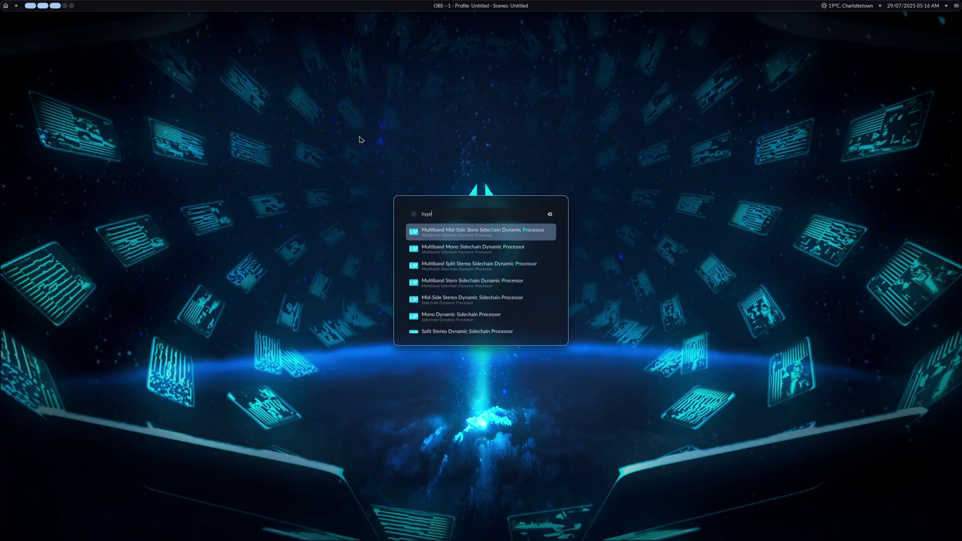
{"action": "type", "text": "p"}
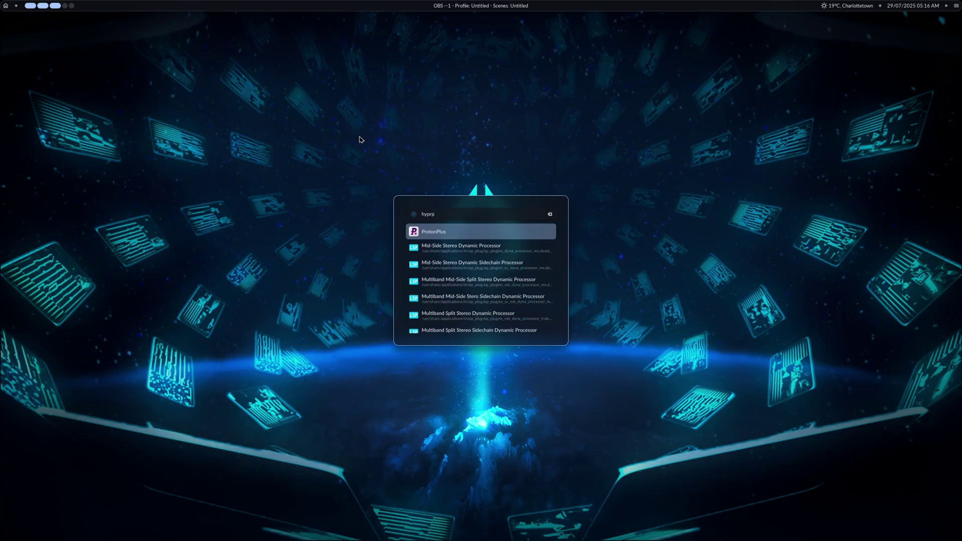
{"action": "key", "text": "BackSpace"}
{"action": "key", "text": "BackSpace"}
{"action": "key", "text": "BackSpace"}
{"action": "key", "text": "BackSpace"}
{"action": "key", "text": "BackSpace"}
{"action": "type", "text": "wall"}
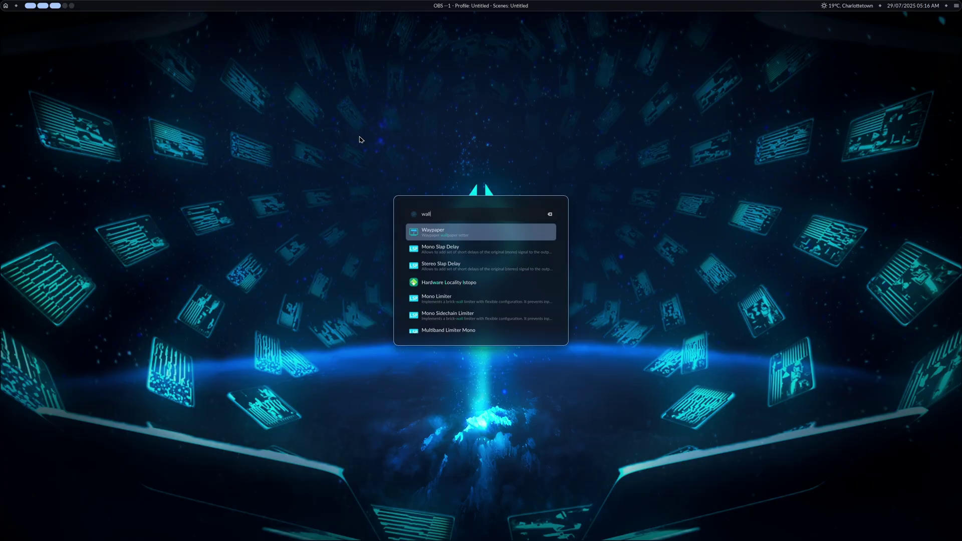
- Launch Waypaper, apply the sunset mangrove wallpaper, then close the terminal and Waypaper
{"action": "key", "text": "Return"}
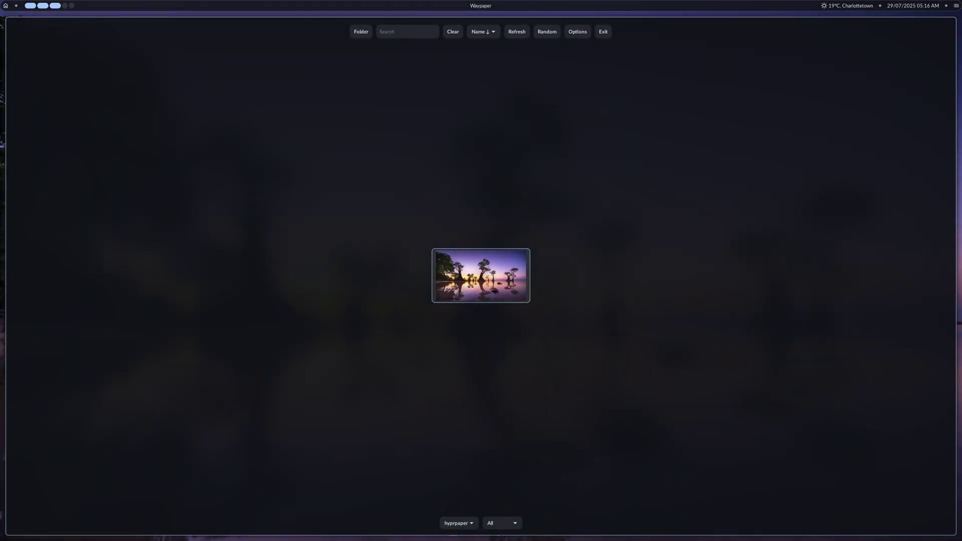
{"action": "key", "text": "super+Return"}
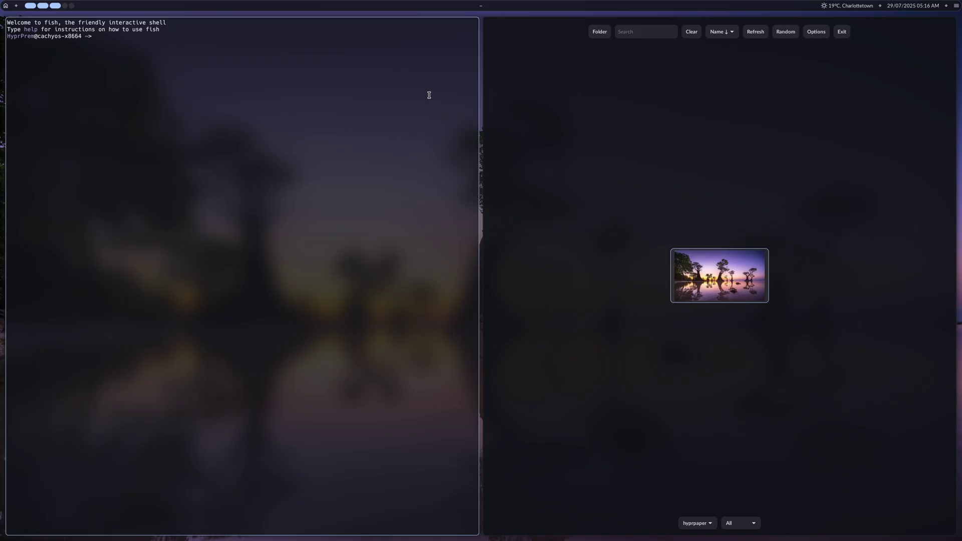
{"action": "key", "text": "super+q"}
{"action": "key", "text": "super+q"}
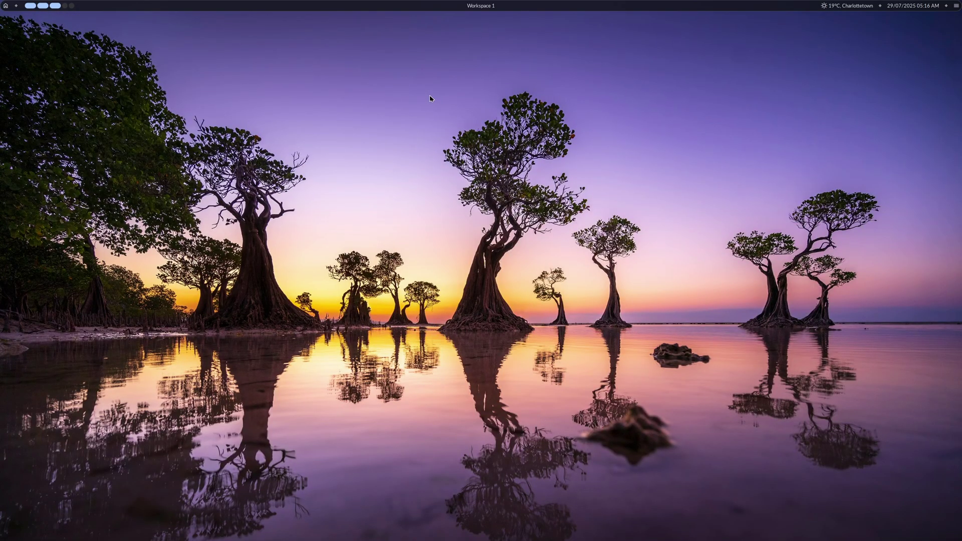
- Open the sidebar from the top-bar menu icon and switch it to the HyprPerks Settings panel
{"action": "left_click", "coordinate": [954, 9]}
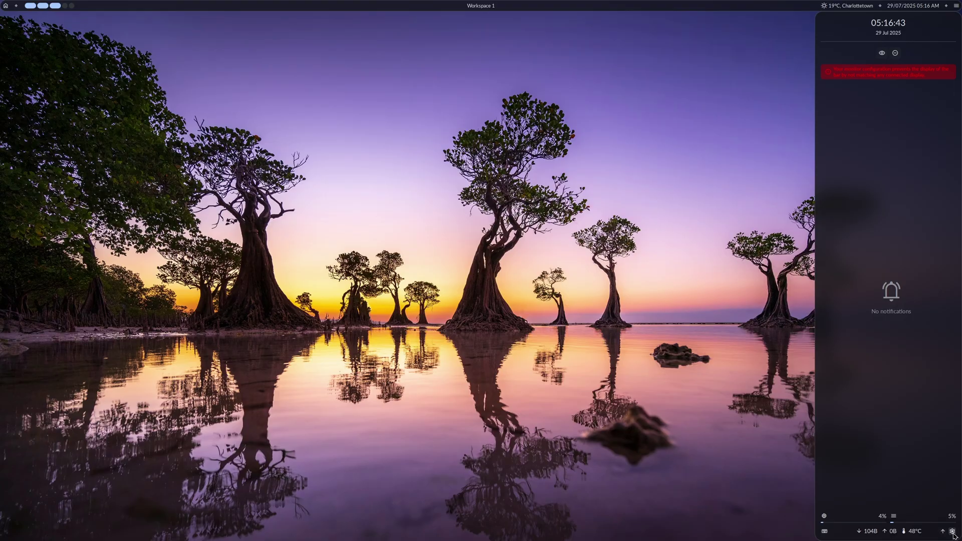
{"action": "left_click", "coordinate": [953, 532]}
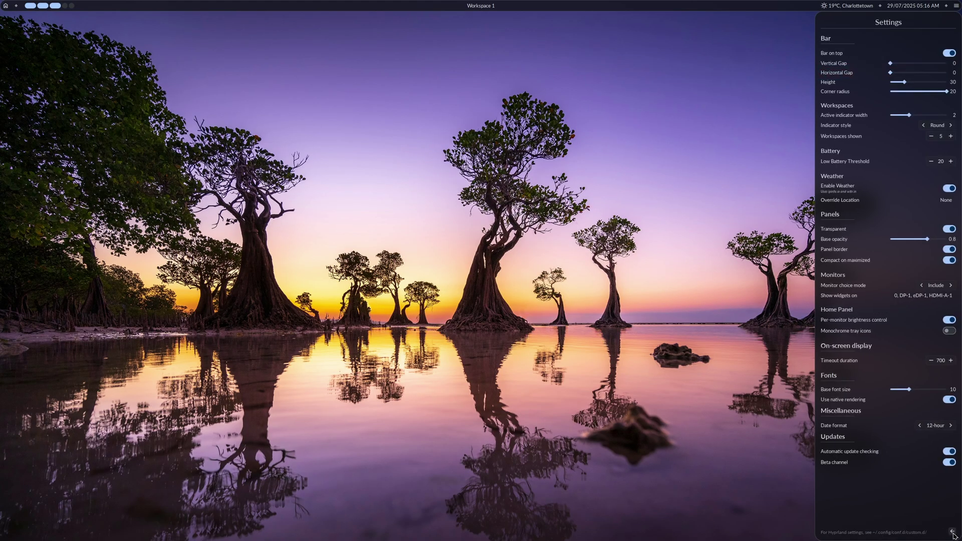
- Toggle Bar on top off and back on, leaving the bar at the top
{"action": "left_click", "coordinate": [947, 54]}
{"action": "left_click", "coordinate": [950, 44]}
{"action": "left_click", "coordinate": [950, 44]}
{"action": "left_click", "coordinate": [950, 43]}
- Set the bar's vertical and horizontal gaps to 1, height to 40, and corner radius to 20
{"action": "mouse_move", "coordinate": [891, 64]}
{"action": "left_mouse_down"}
{"action": "mouse_move", "coordinate": [950, 74]}
{"action": "mouse_move", "coordinate": [910, 68]}
{"action": "mouse_move", "coordinate": [900, 77]}
{"action": "left_mouse_up"}
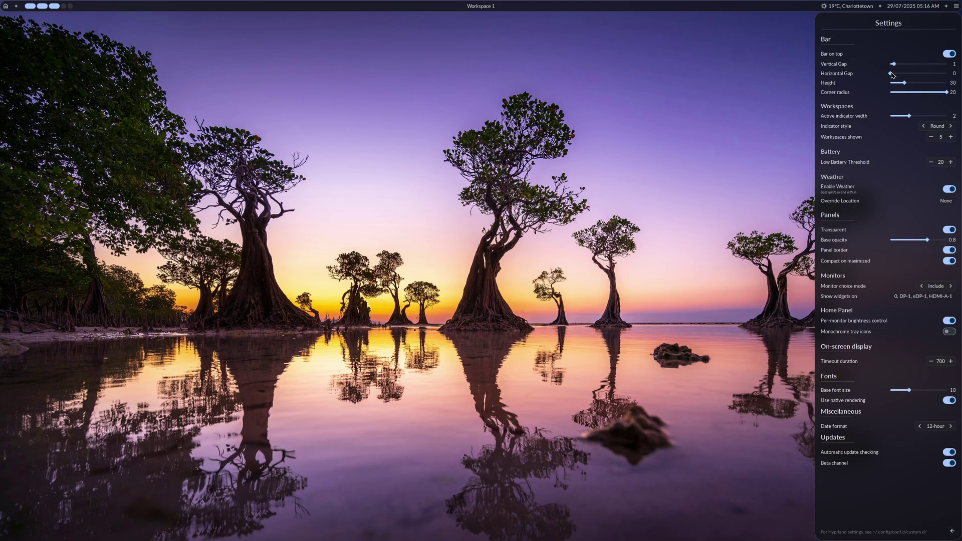
{"action": "mouse_move", "coordinate": [892, 74]}
{"action": "left_mouse_down"}
{"action": "mouse_move", "coordinate": [953, 81]}
{"action": "mouse_move", "coordinate": [897, 85]}
{"action": "left_mouse_up"}
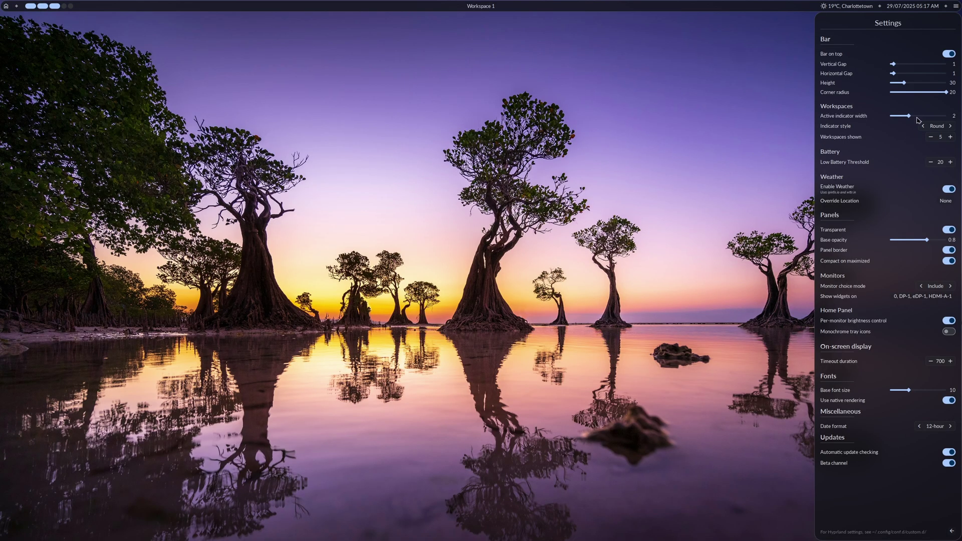
{"action": "left_click_drag", "start_coordinate": [905, 83], "coordinate": [931, 88]}
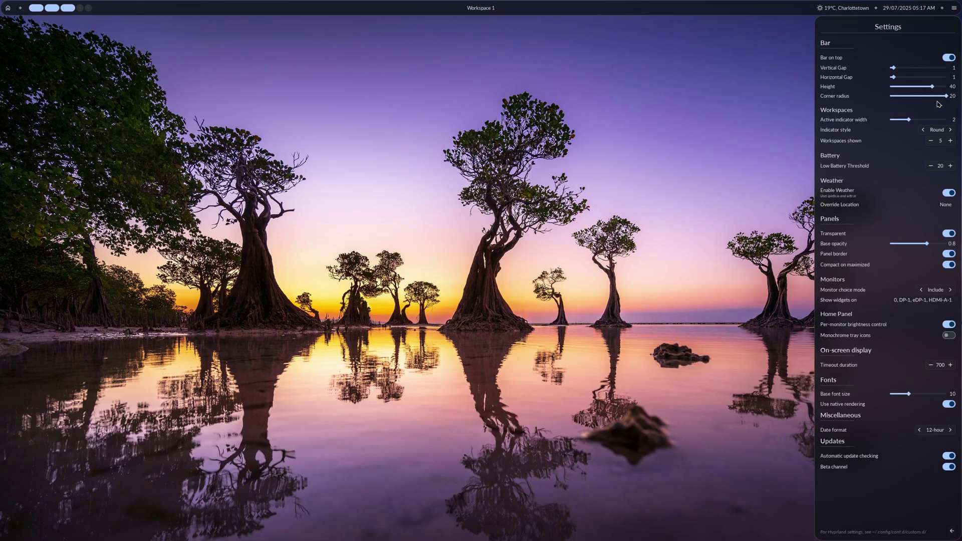
{"action": "mouse_move", "coordinate": [944, 95]}
{"action": "left_mouse_down"}
{"action": "mouse_move", "coordinate": [864, 97]}
{"action": "mouse_move", "coordinate": [952, 98]}
{"action": "left_mouse_up"}
- Raise workspaces shown to 15, then lower it to 9
{"action": "left_click", "coordinate": [950, 141]}
{"action": "left_click", "coordinate": [950, 142]}
{"action": "left_click", "coordinate": [950, 141]}
{"action": "left_click", "coordinate": [951, 142]}
{"action": "left_click", "coordinate": [950, 141]}
{"action": "left_click", "coordinate": [950, 142]}
{"action": "left_click", "coordinate": [950, 142]}
{"action": "left_click", "coordinate": [951, 142]}
{"action": "left_click", "coordinate": [950, 142]}
{"action": "left_click", "coordinate": [950, 141]}
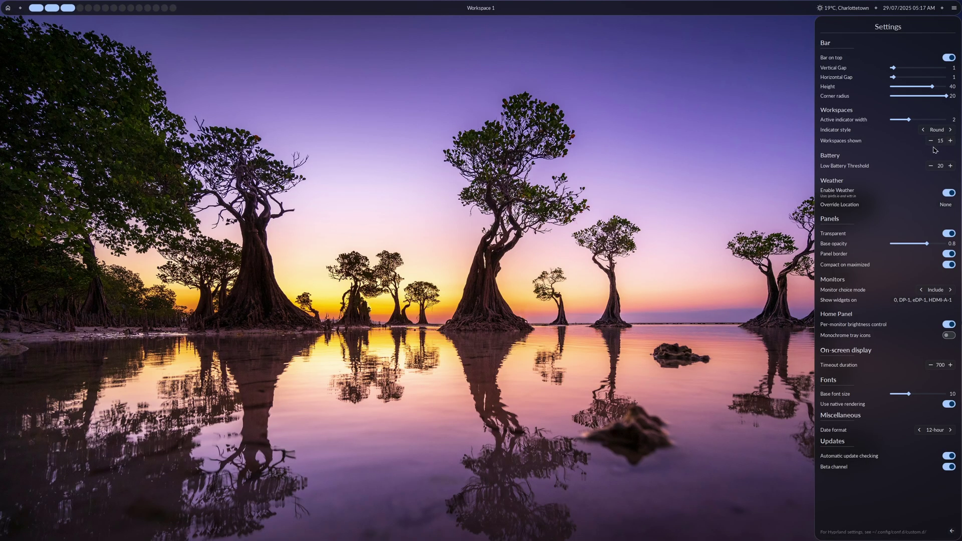
{"action": "left_click", "coordinate": [931, 142]}
{"action": "left_click", "coordinate": [931, 142]}
{"action": "left_click", "coordinate": [931, 141]}
{"action": "left_click", "coordinate": [931, 142]}
{"action": "left_click", "coordinate": [931, 141]}
{"action": "left_click", "coordinate": [931, 141]}
- Try 4 workspaces shown, settle on 5, and set the active indicator width to 1
{"action": "left_click", "coordinate": [932, 142]}
{"action": "left_click", "coordinate": [931, 142]}
{"action": "left_click", "coordinate": [932, 142]}
{"action": "left_click", "coordinate": [932, 142]}
{"action": "left_click", "coordinate": [932, 142]}
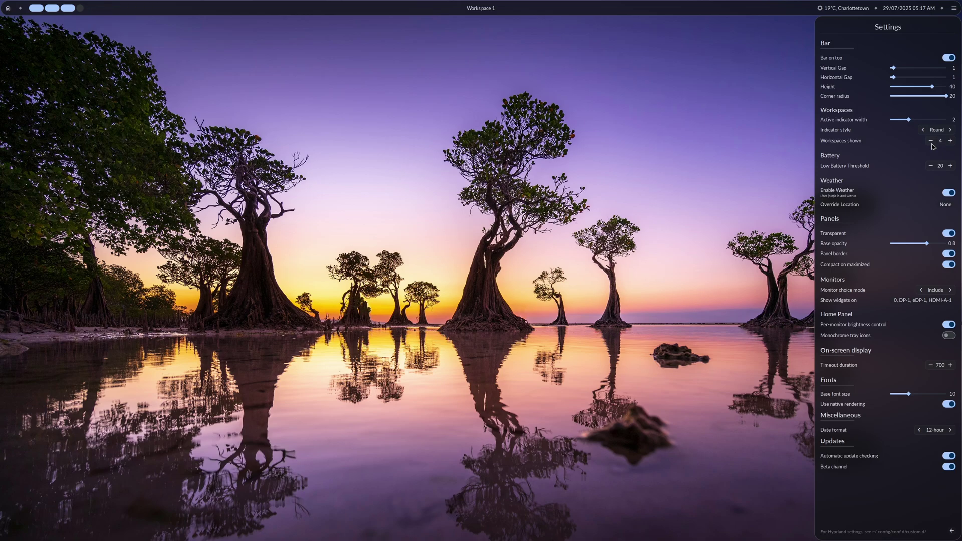
{"action": "left_click", "coordinate": [951, 142]}
{"action": "mouse_move", "coordinate": [909, 120]}
{"action": "left_mouse_down"}
{"action": "mouse_move", "coordinate": [922, 128]}
{"action": "mouse_move", "coordinate": [895, 131]}
{"action": "left_mouse_up"}
- Toggle panel transparency and panel borders off and on, leaving both enabled
{"action": "left_click", "coordinate": [947, 234]}
{"action": "left_click", "coordinate": [948, 234]}
{"action": "double_click", "coordinate": [948, 234]}
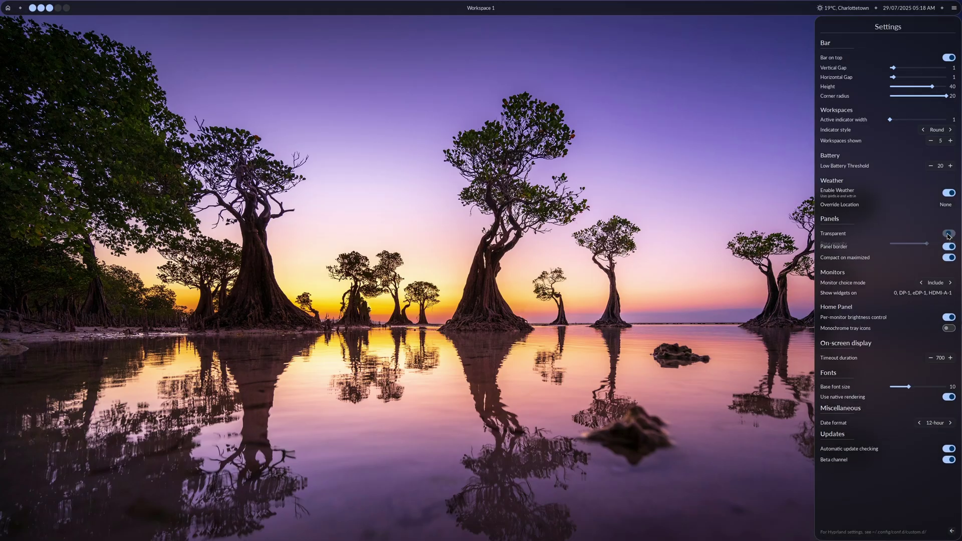
{"action": "left_click", "coordinate": [948, 234]}
{"action": "left_click", "coordinate": [947, 234]}
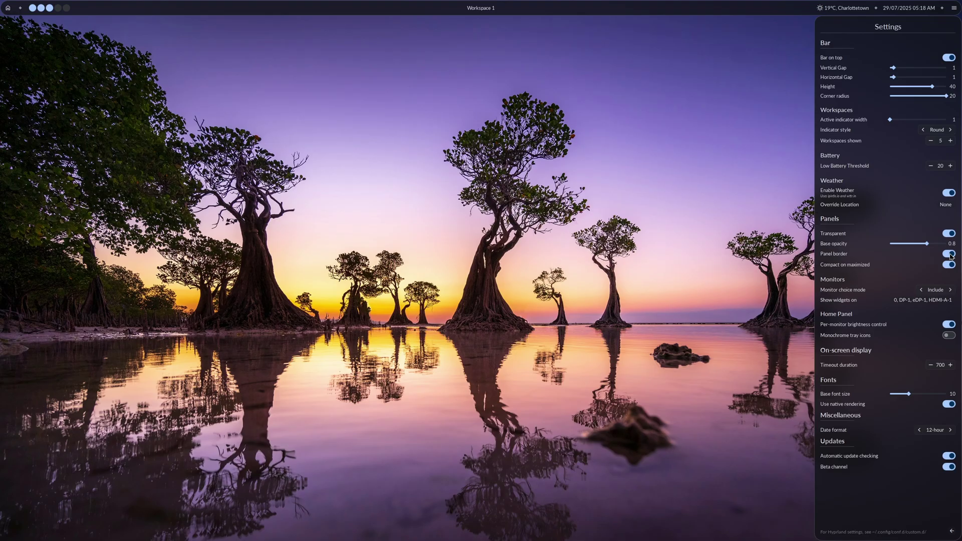
{"action": "left_click", "coordinate": [949, 254]}
{"action": "left_click", "coordinate": [950, 255]}
{"action": "left_click", "coordinate": [950, 254]}
{"action": "left_click", "coordinate": [949, 254]}
{"action": "left_click", "coordinate": [949, 254]}
{"action": "left_click", "coordinate": [949, 255]}
- Turn off Compact on maximized, set panel base opacity to 0.7, and toggle per-monitor brightness
{"action": "left_click", "coordinate": [950, 266]}
{"action": "left_click", "coordinate": [950, 265]}
{"action": "left_click", "coordinate": [950, 265]}
{"action": "left_click", "coordinate": [951, 265]}
{"action": "left_click", "coordinate": [950, 265]}
{"action": "mouse_move", "coordinate": [927, 243]}
{"action": "left_mouse_down"}
{"action": "mouse_move", "coordinate": [899, 248]}
{"action": "mouse_move", "coordinate": [921, 247]}
{"action": "left_mouse_up"}
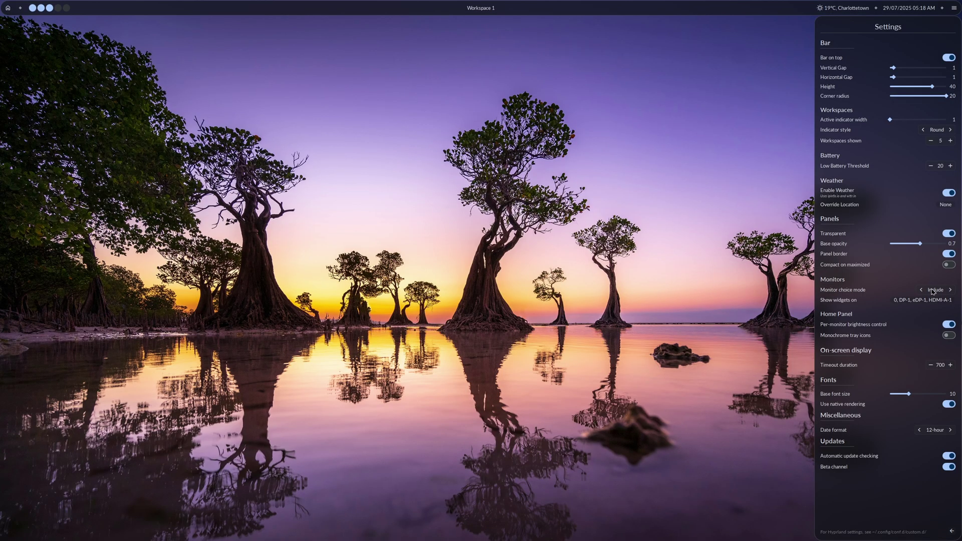
{"action": "left_click", "coordinate": [950, 325]}
{"action": "left_click", "coordinate": [950, 325]}
- Close settings and the home panel, then reopen the sidebar's shell Settings
{"action": "left_click", "coordinate": [8, 9]}
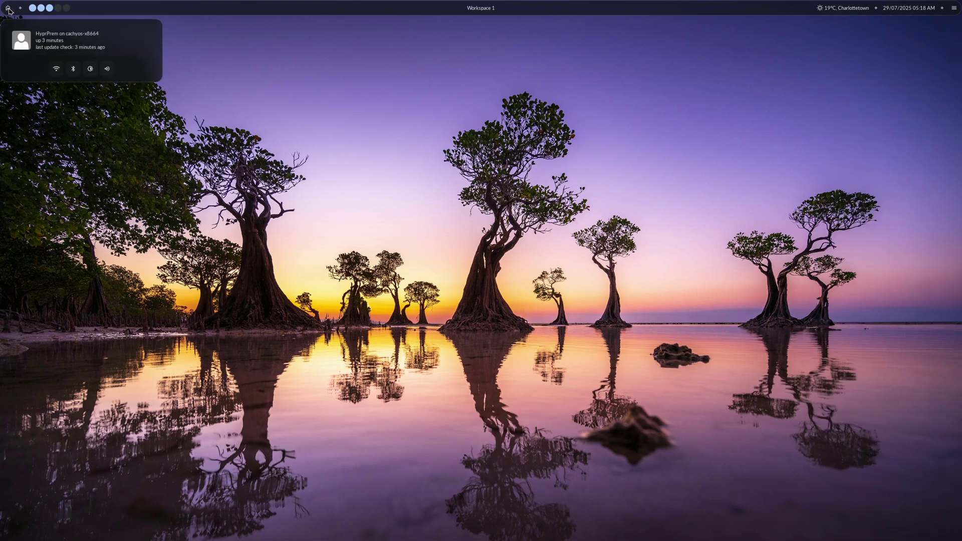
{"action": "left_click", "coordinate": [8, 8]}
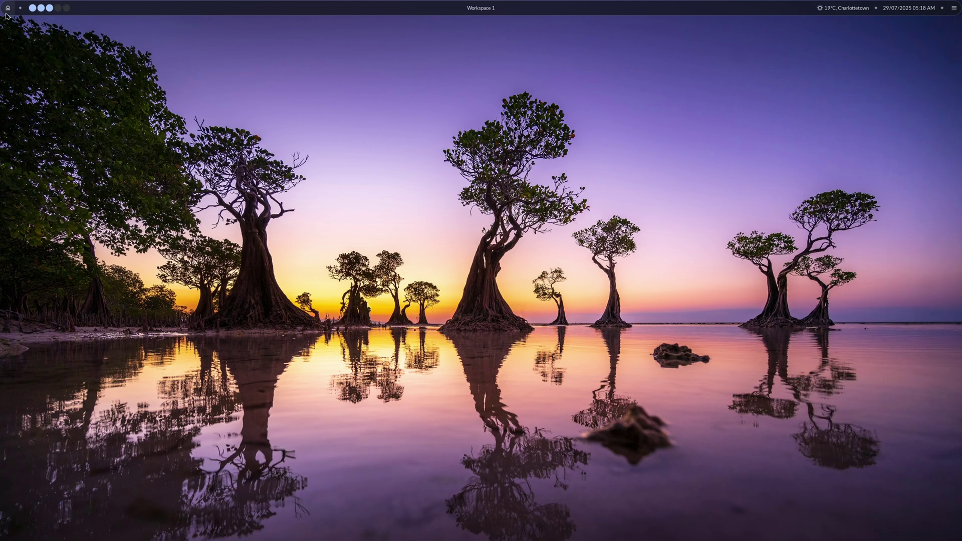
{"action": "left_click", "coordinate": [953, 11]}
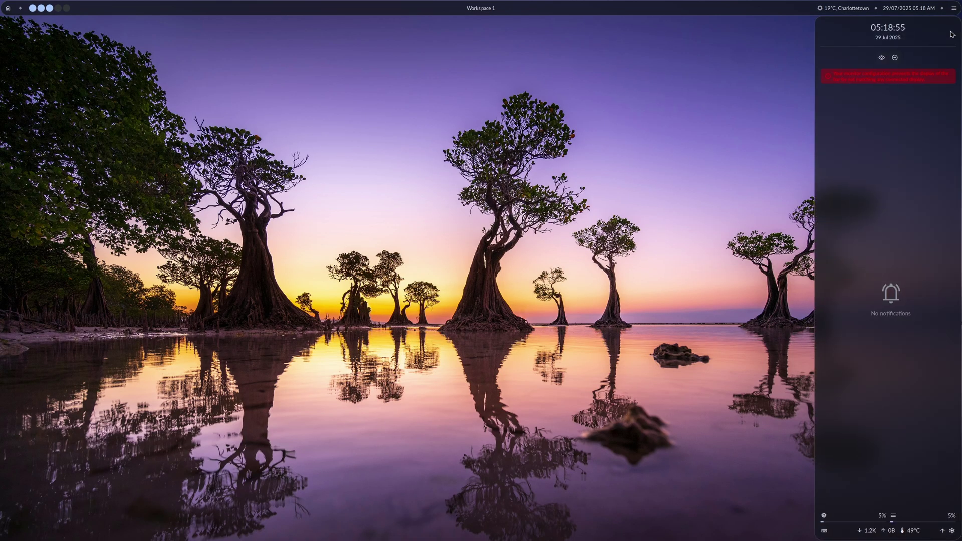
{"action": "left_click", "coordinate": [947, 530]}
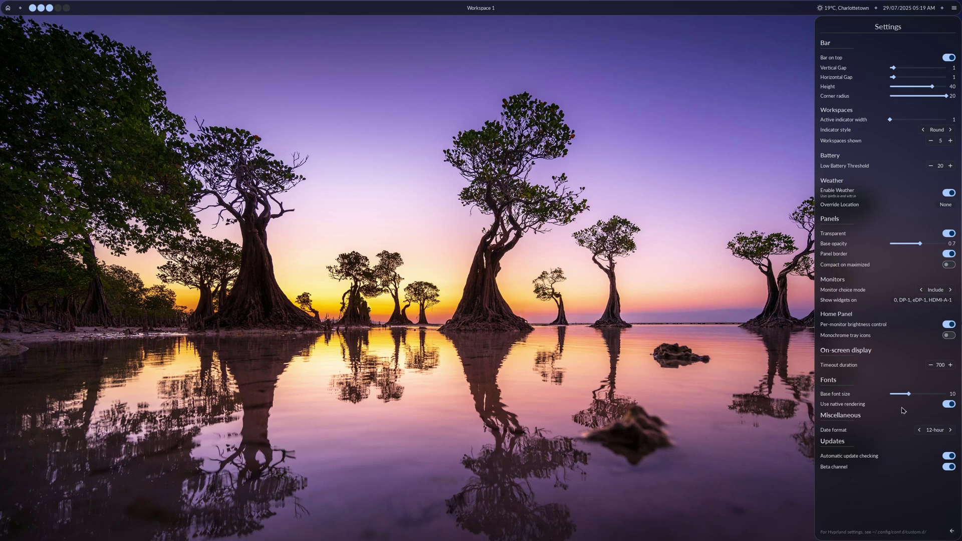
- Toggle Use native rendering off and on, leaving it on, then close the sidebar
{"action": "left_click", "coordinate": [949, 406]}
{"action": "left_click", "coordinate": [949, 405]}
{"action": "left_click", "coordinate": [949, 405]}
{"action": "left_click", "coordinate": [949, 405]}
{"action": "left_click", "coordinate": [949, 405]}
{"action": "left_click", "coordinate": [949, 405]}
{"action": "left_click", "coordinate": [949, 405]}
{"action": "left_click", "coordinate": [950, 405]}
{"action": "left_click", "coordinate": [949, 405]}
{"action": "left_click", "coordinate": [949, 405]}
{"action": "left_click", "coordinate": [952, 532]}
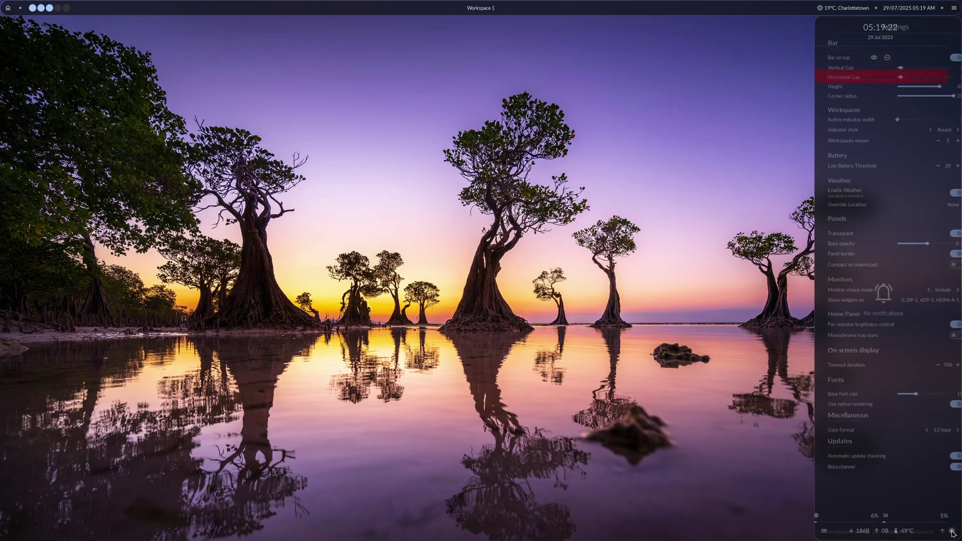
{"action": "left_click", "coordinate": [954, 9]}
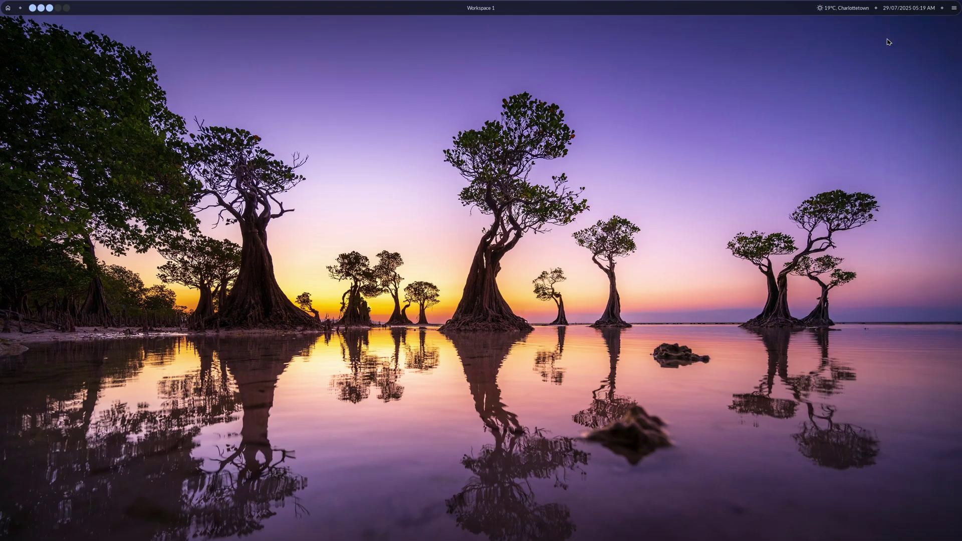
- Open the home panel, view its Wifi, Bluetooth, Brightness and Volume tabs, then close it
{"action": "left_click", "coordinate": [7, 8]}
{"action": "left_click", "coordinate": [55, 72]}
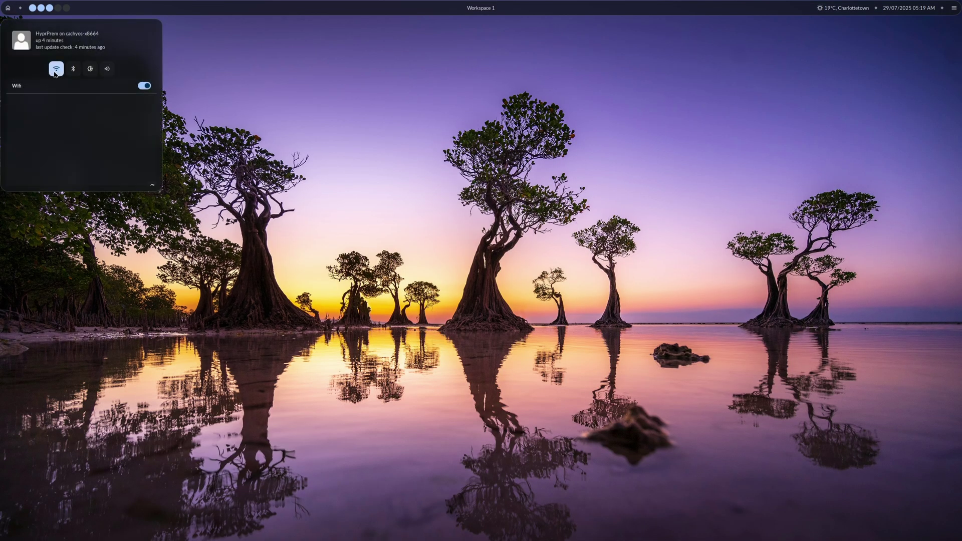
{"action": "left_click", "coordinate": [73, 71]}
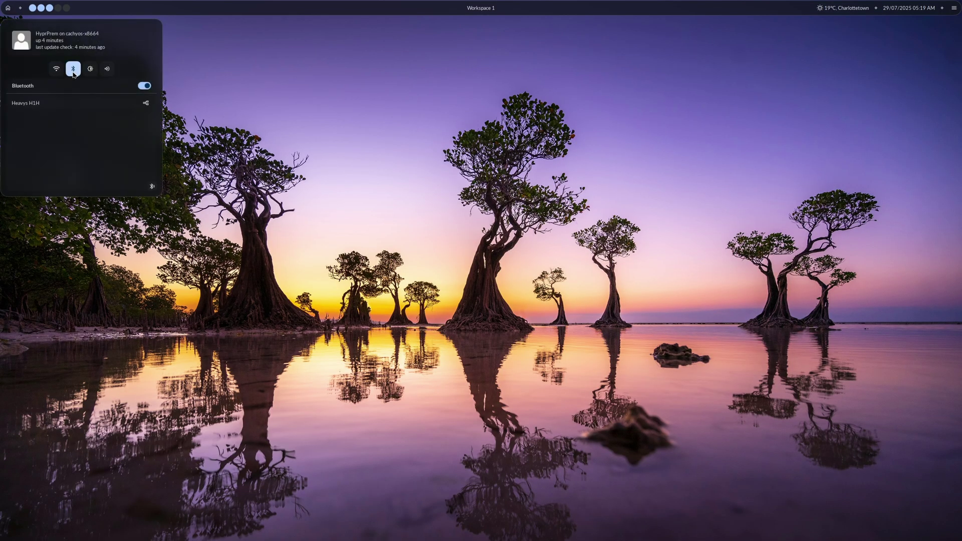
{"action": "left_click", "coordinate": [90, 71]}
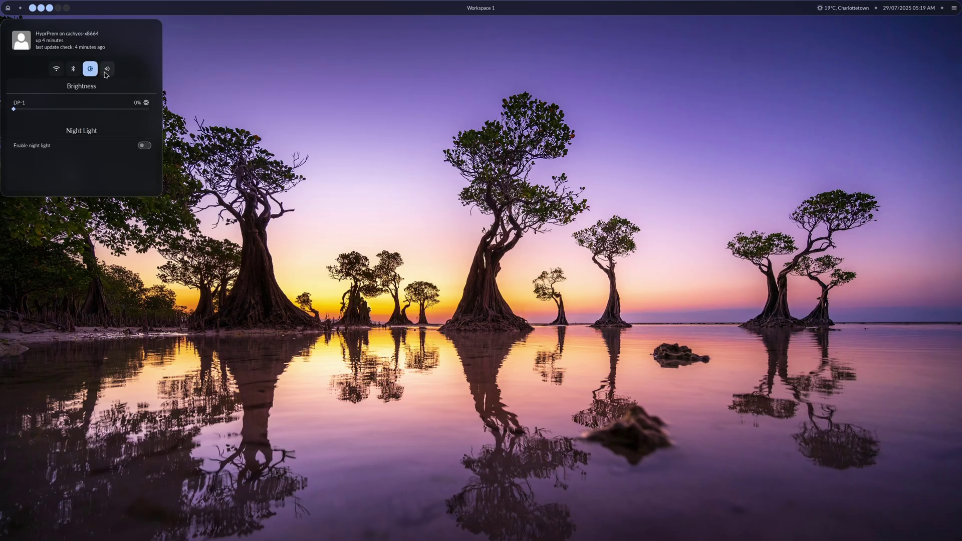
{"action": "left_click", "coordinate": [107, 69]}
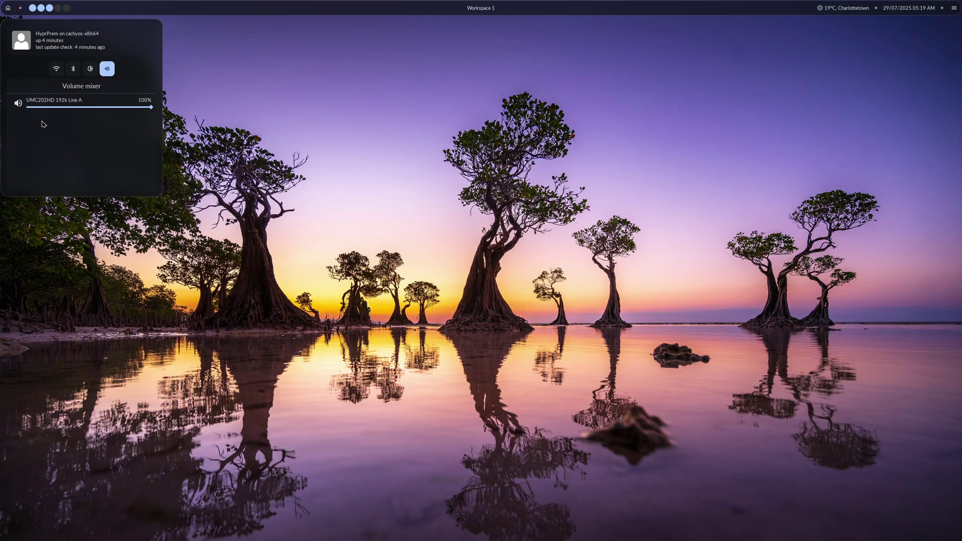
{"action": "left_click", "coordinate": [167, 262]}
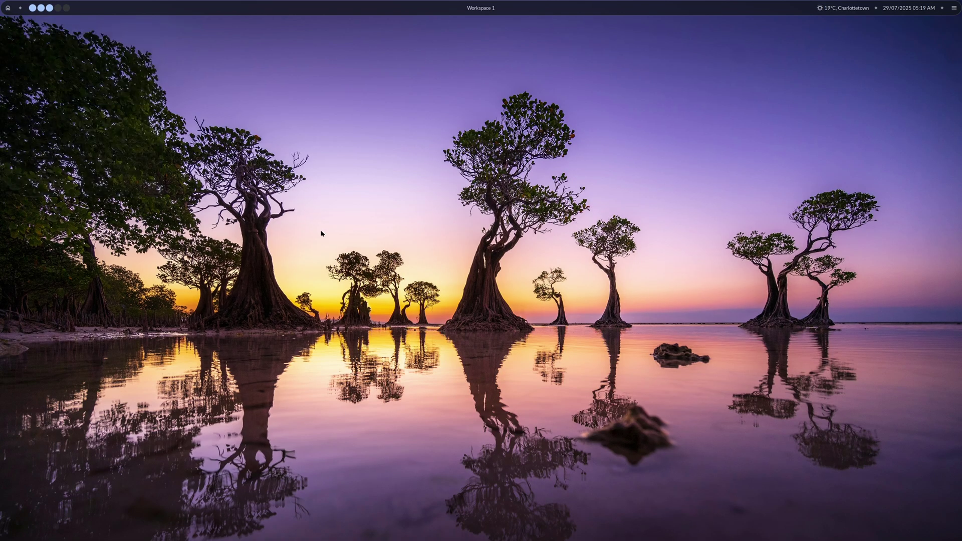
- Open the sidebar's Shortcuts cheat sheet, scroll the All list, and open a fish terminal
{"action": "left_click", "coordinate": [954, 7]}
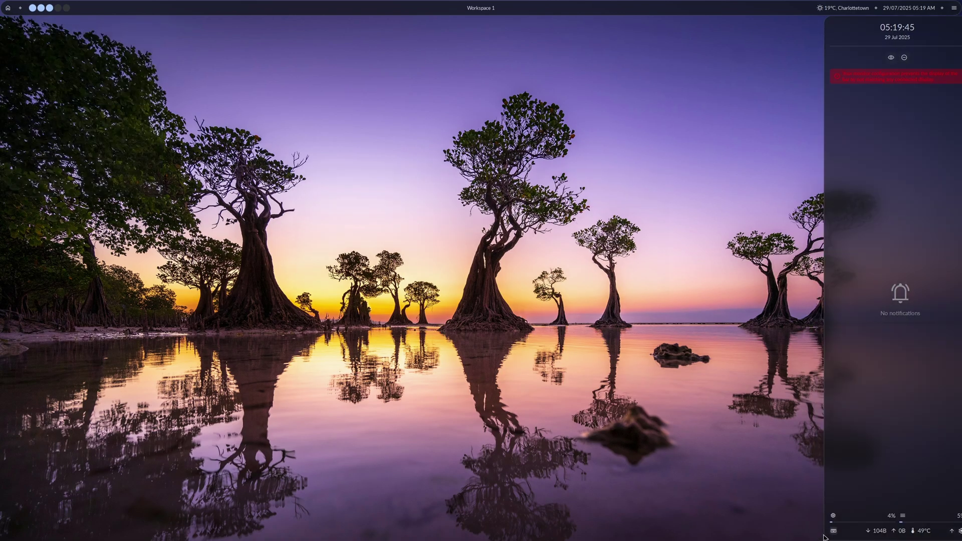
{"action": "left_click", "coordinate": [824, 532]}
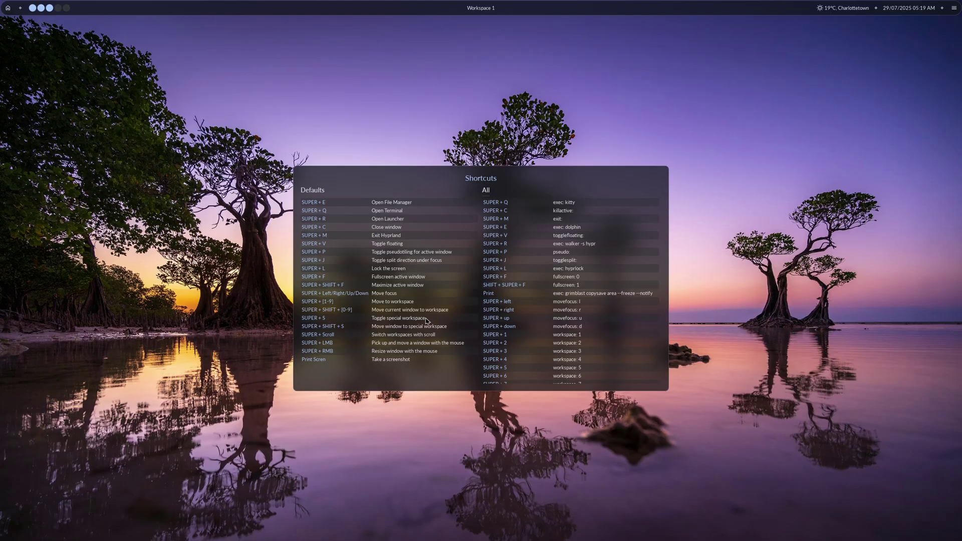
{"action": "scroll", "coordinate": [554, 299], "scroll_direction": "down", "scroll_amount": 3}
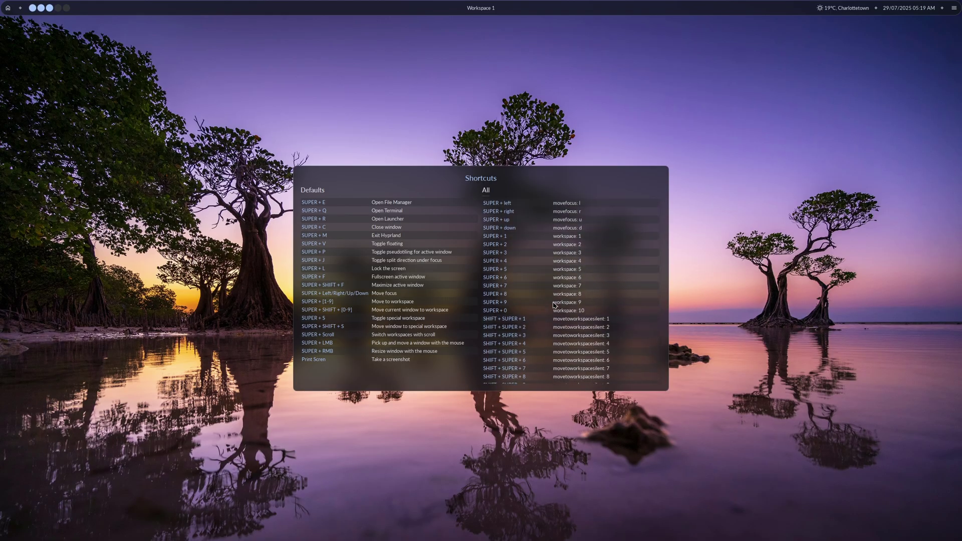
{"action": "scroll", "coordinate": [555, 300], "scroll_direction": "up", "scroll_amount": 3}
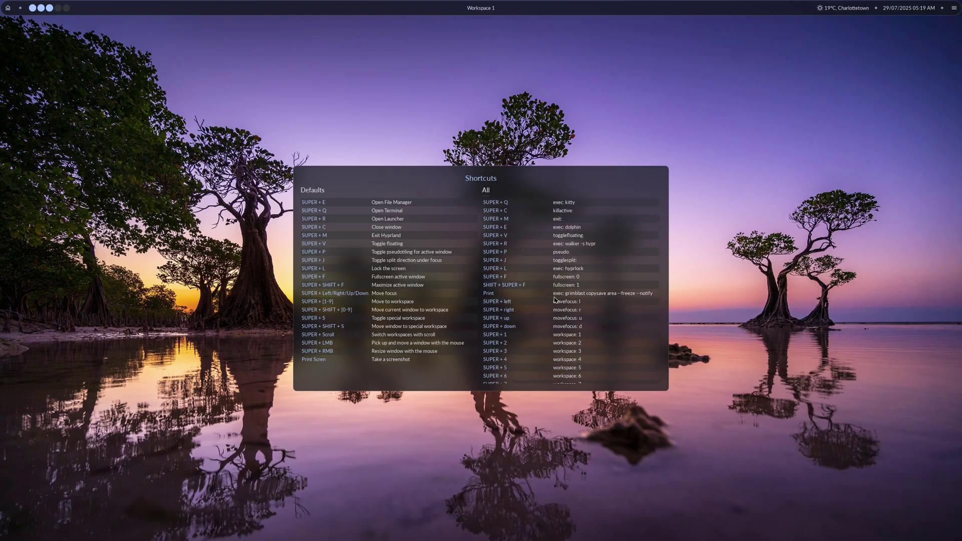
{"action": "key", "text": "super+q"}
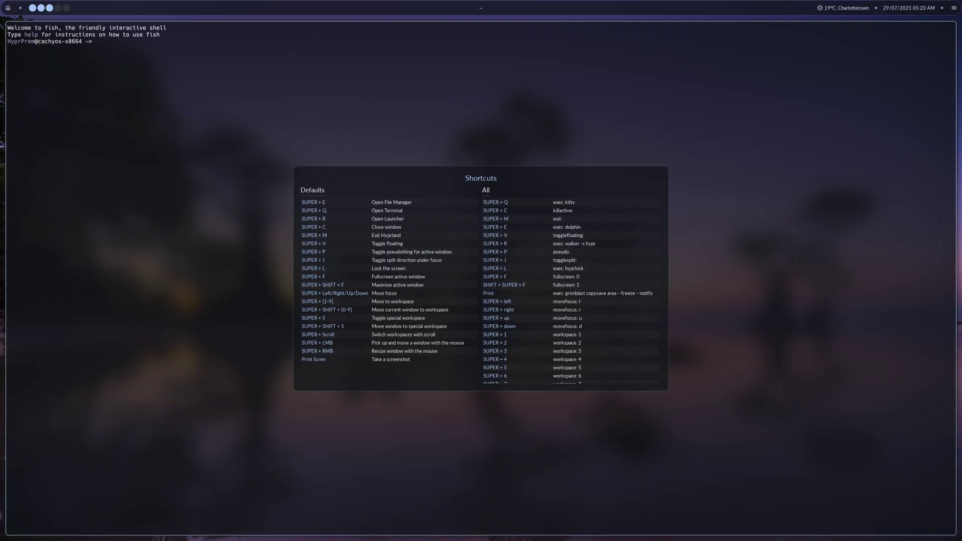
- Close the terminal and shortcuts sheet, launch Dolphin with SUPER+E, and dismiss the launcher
{"action": "key", "text": "super+c"}
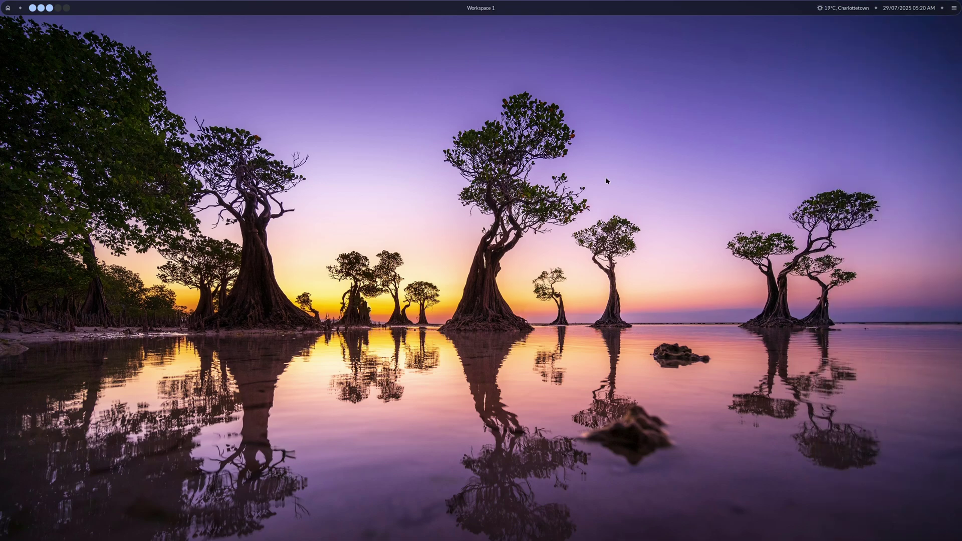
{"action": "key", "text": "super+e"}
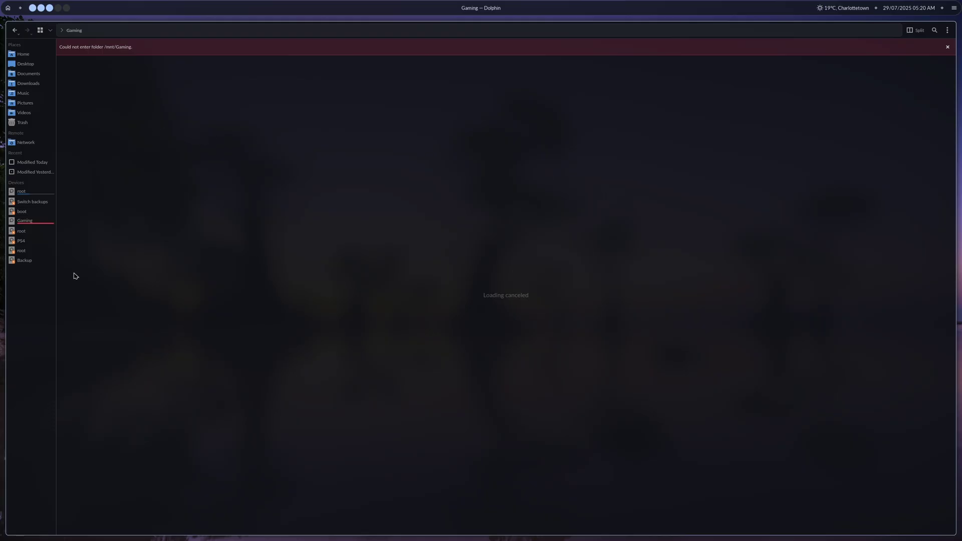
{"action": "key", "text": "super+r"}
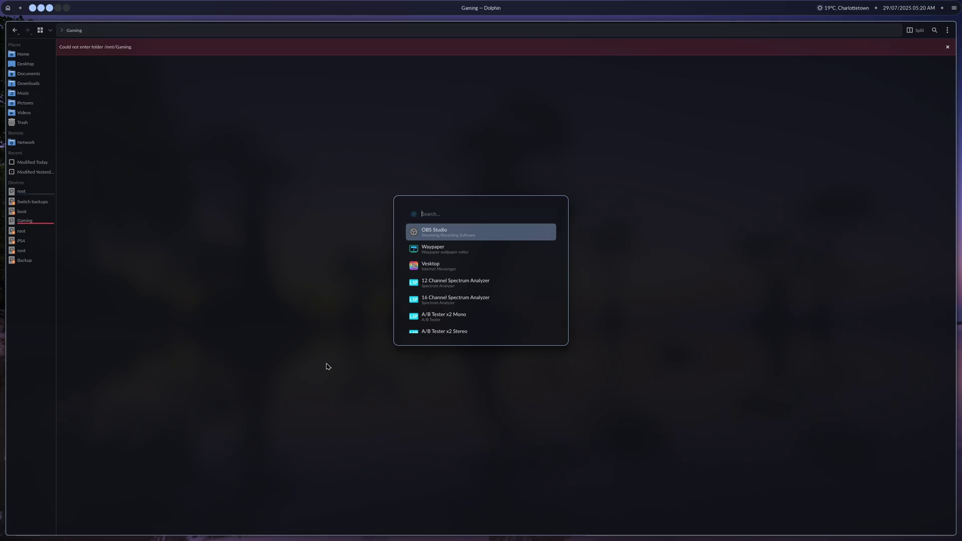
{"action": "key", "text": "Escape"}
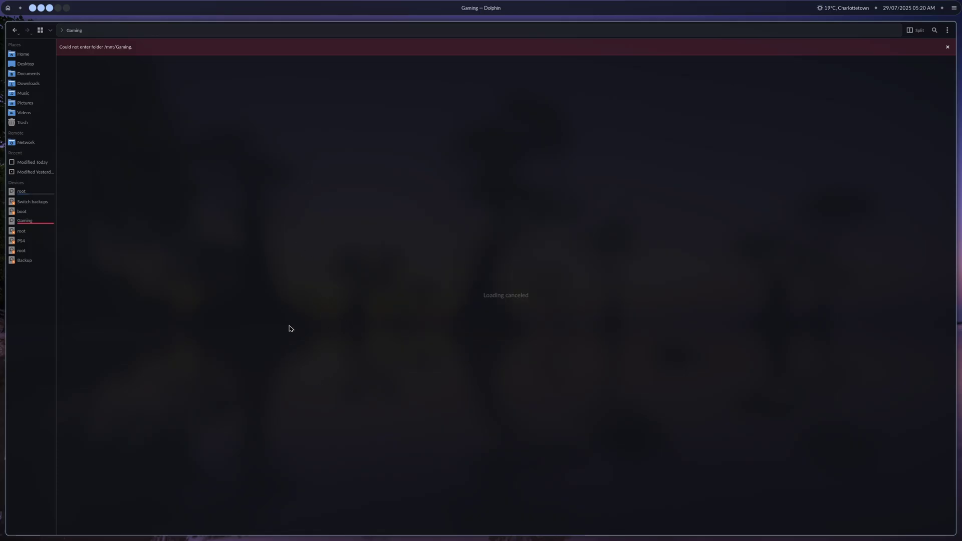
- Try the Gaming, root, Switch backups and other root drives in Dolphin's Devices sidebar, hitting PolicyKit errors
{"action": "left_click", "coordinate": [25, 221]}
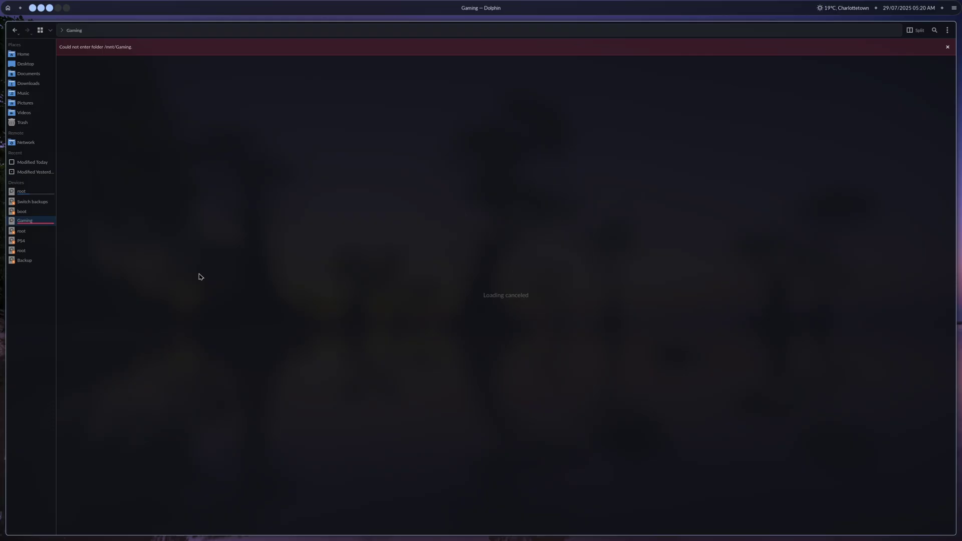
{"action": "left_click", "coordinate": [23, 193]}
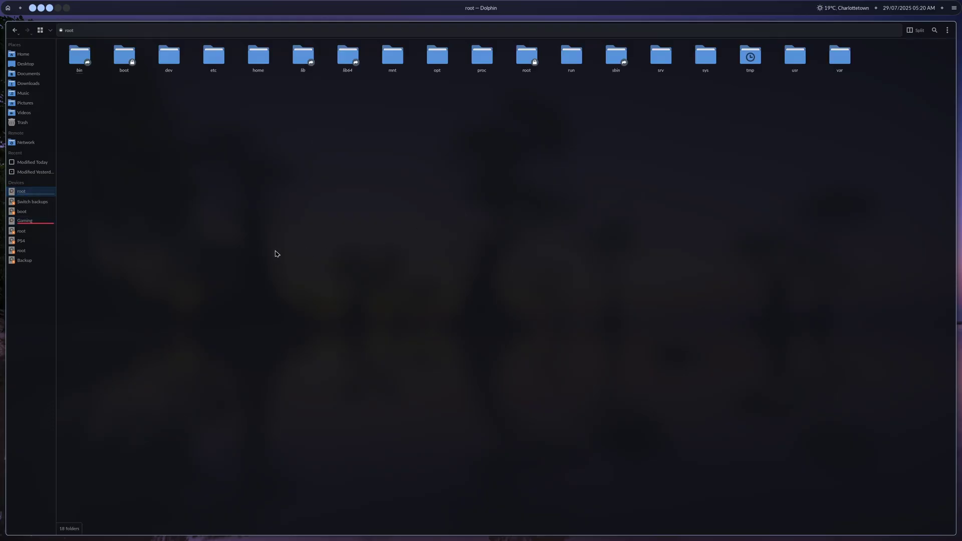
{"action": "left_click", "coordinate": [24, 203]}
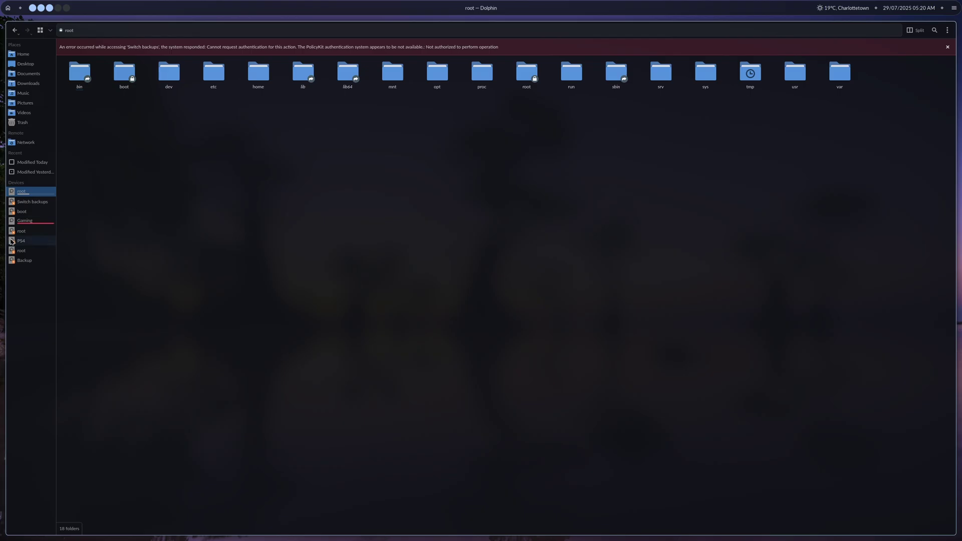
{"action": "left_click", "coordinate": [21, 250]}
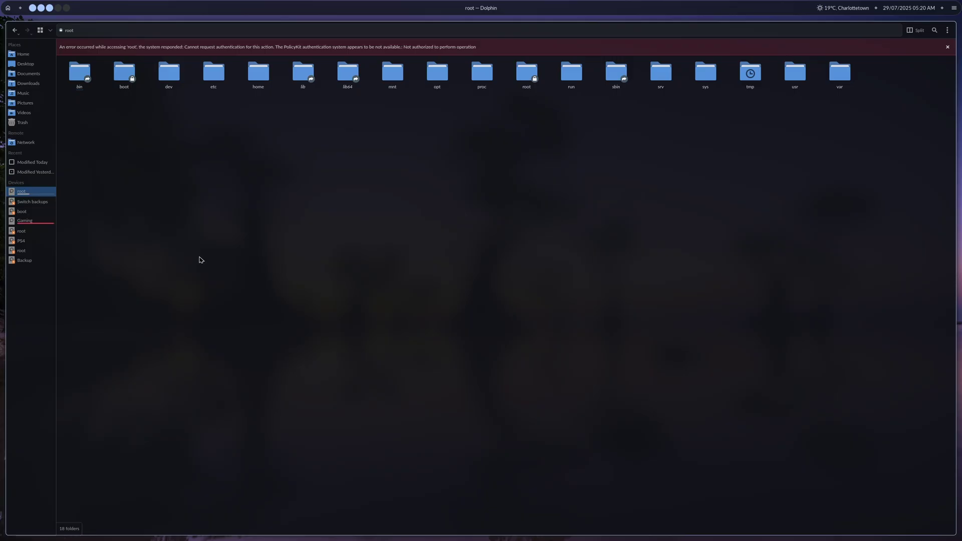
{"action": "left_click", "coordinate": [20, 232]}
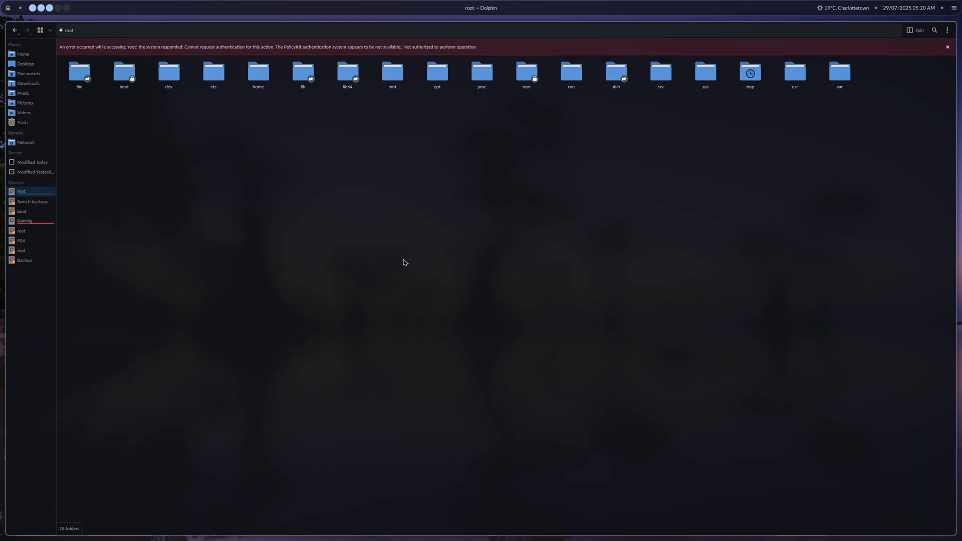
- Open a terminal beside Dolphin, then close the terminal and Dolphin to leave an empty Workspace 1
{"action": "key", "text": "super+Return"}
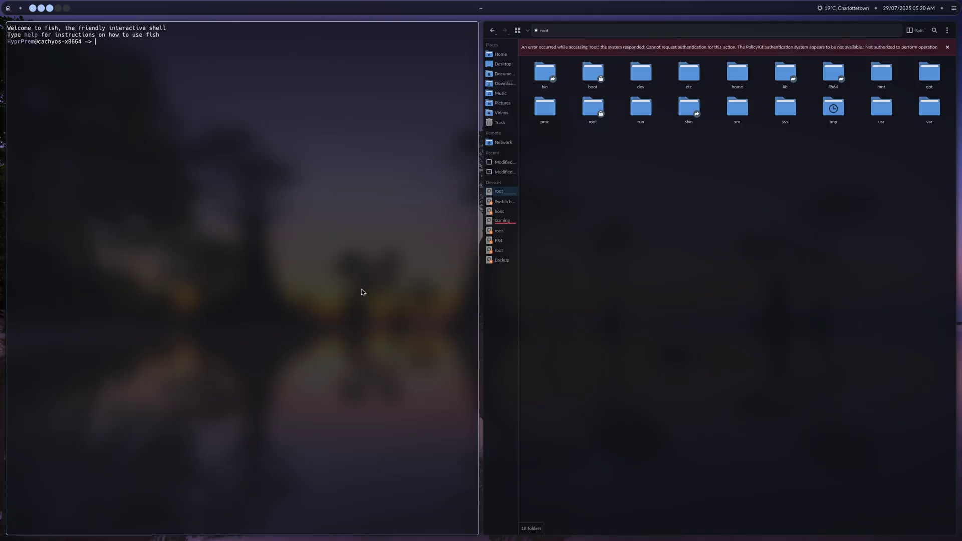
{"action": "key", "text": "super+q"}
{"action": "key", "text": "super+q"}
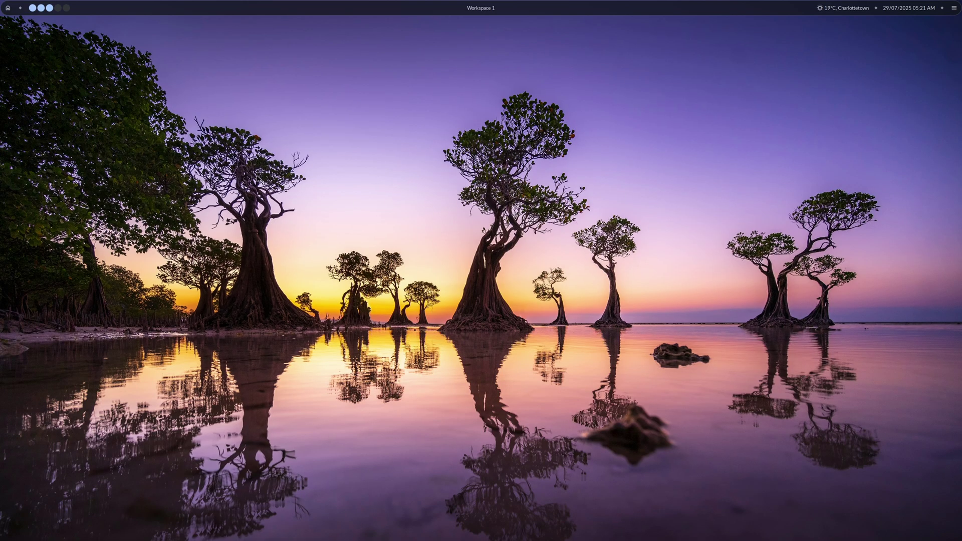
- Launch Vesktop from the app launcher, then hide Discord to reveal Edge's SystemTray.qml page
{"action": "key", "text": "super+d"}
{"action": "key", "text": "Down"}
{"action": "key", "text": "Down"}
{"action": "key", "text": "Down"}
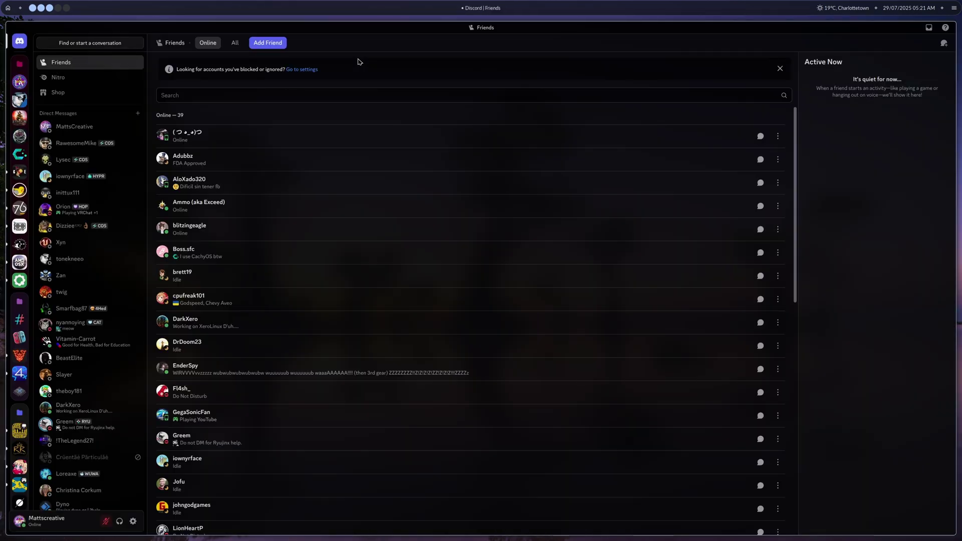
{"action": "key", "text": "super+1"}
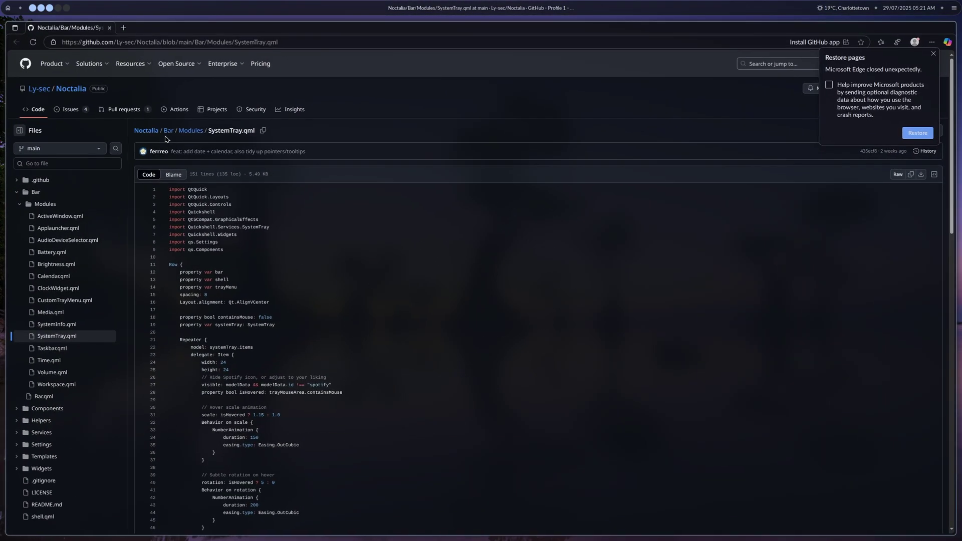
- Go to the Noctalia repository's main page and scan the README
{"action": "left_click", "coordinate": [148, 130]}
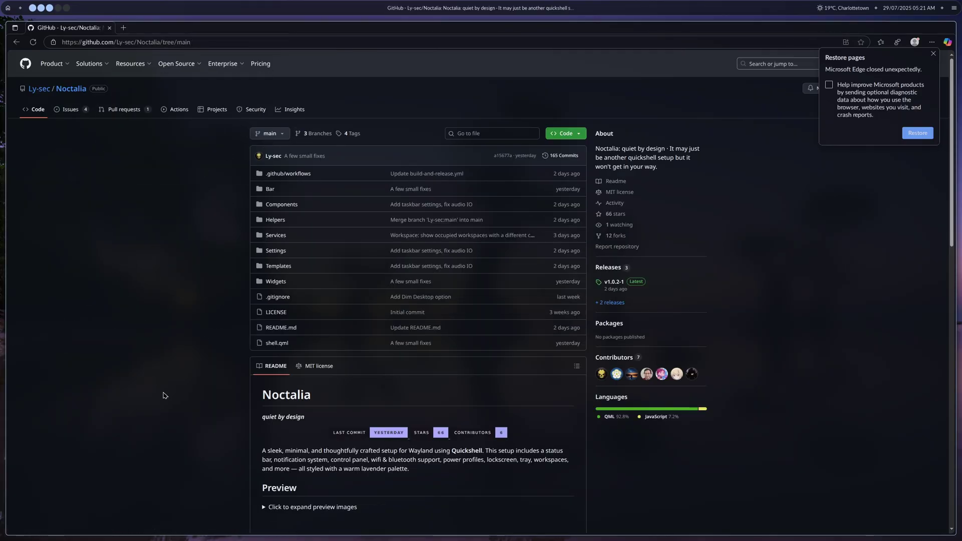
{"action": "scroll", "coordinate": [162, 385], "scroll_direction": "down", "scroll_amount": 15}
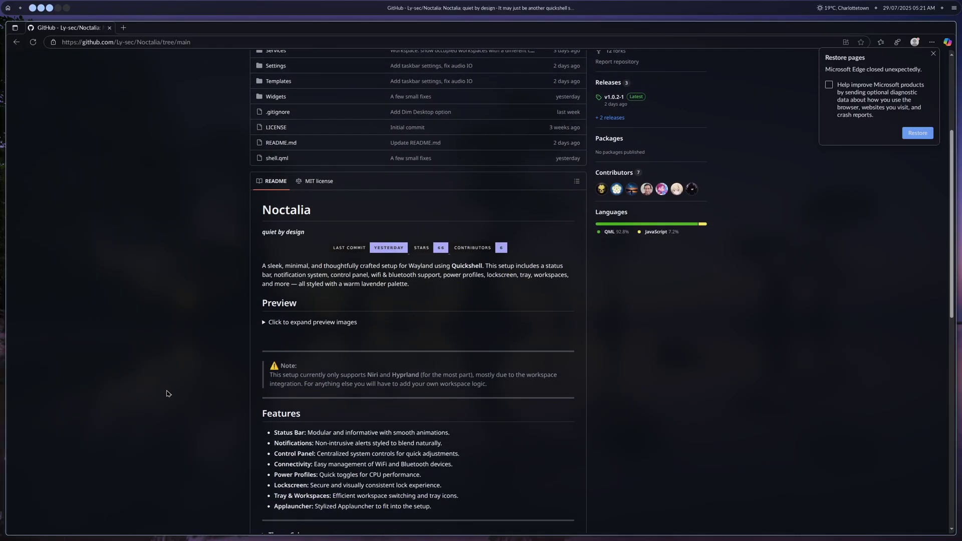
{"action": "scroll", "coordinate": [189, 380], "scroll_direction": "up", "scroll_amount": 10}
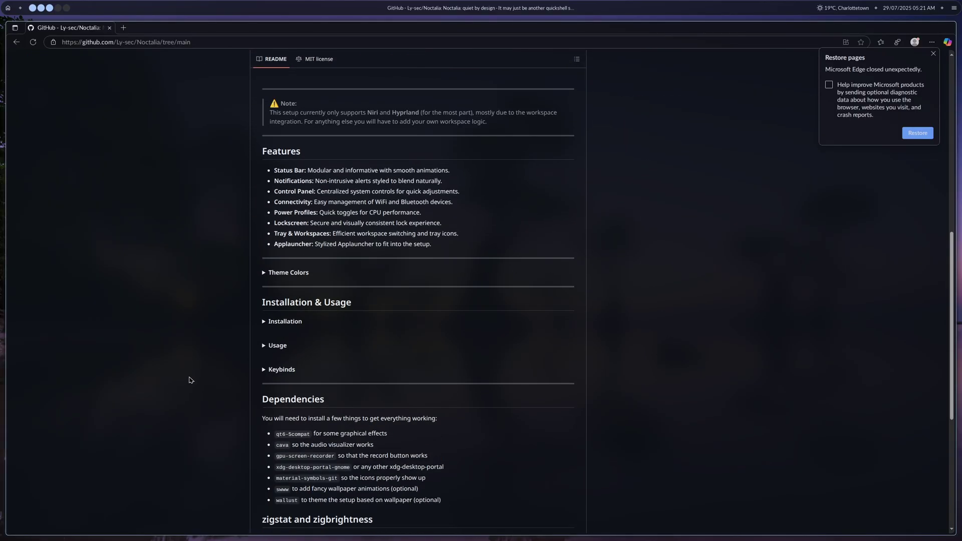
- Open a README preview image in a new tab, dismiss the restore-pages prompt, and return to the repository
{"action": "left_click", "coordinate": [322, 289]}
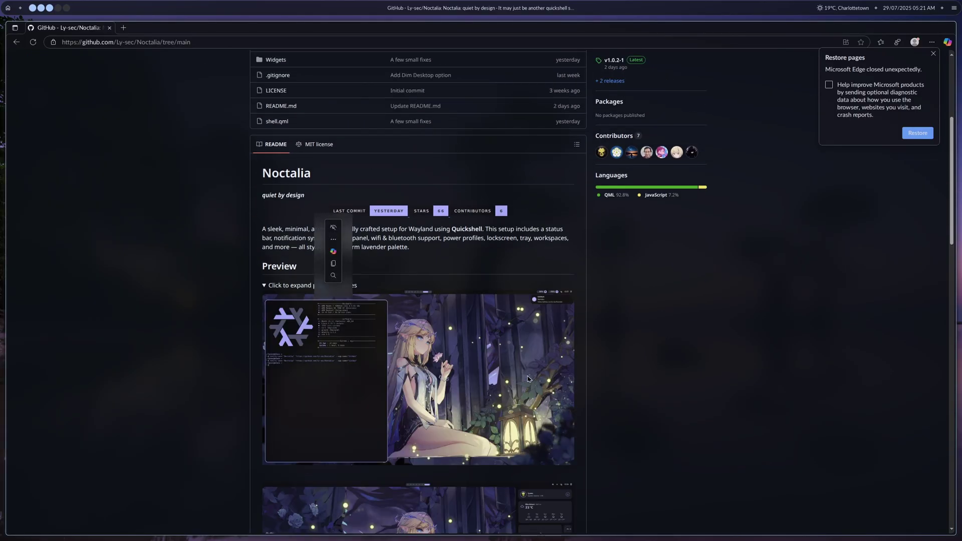
{"action": "scroll", "coordinate": [323, 295], "scroll_direction": "down", "scroll_amount": 1}
{"action": "left_click", "coordinate": [325, 305]}
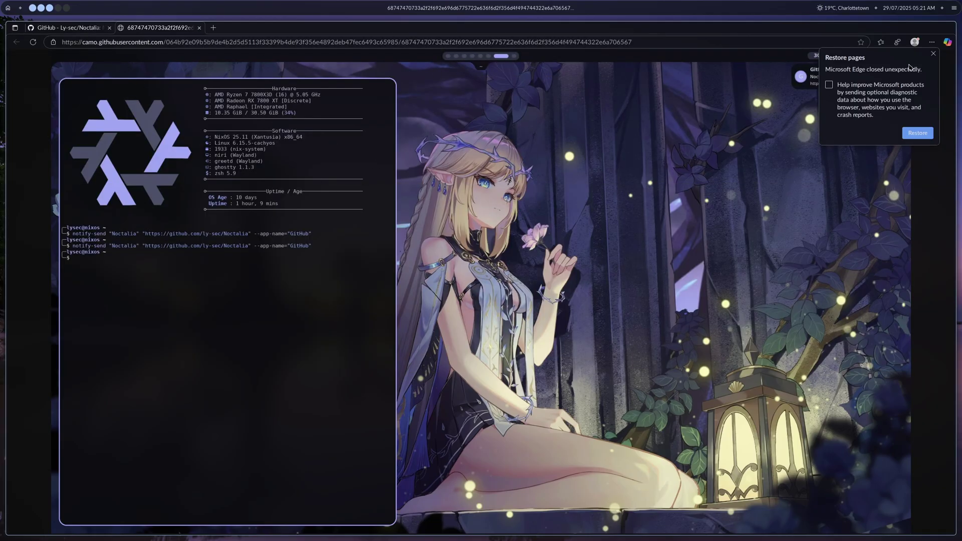
{"action": "left_click", "coordinate": [933, 53]}
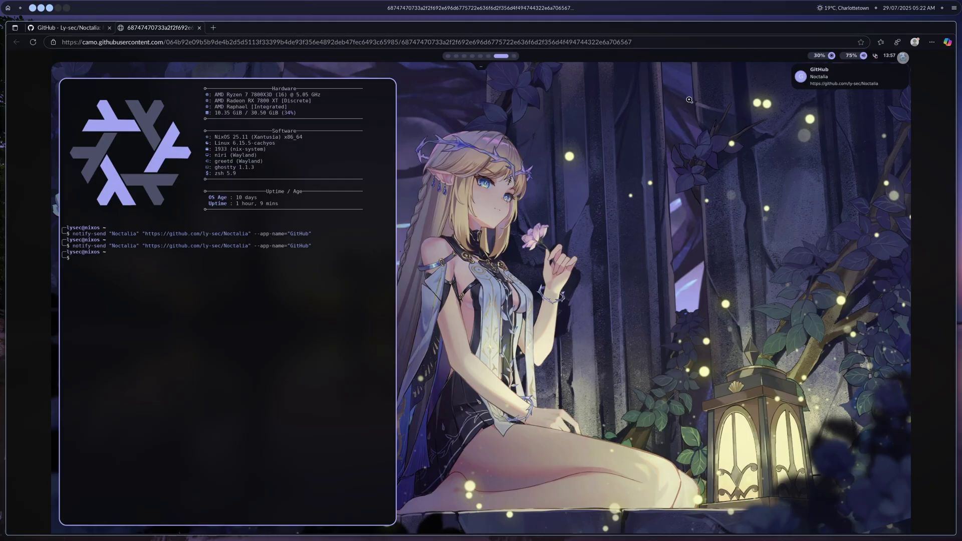
{"action": "key", "text": "ctrl+shift+Tab"}
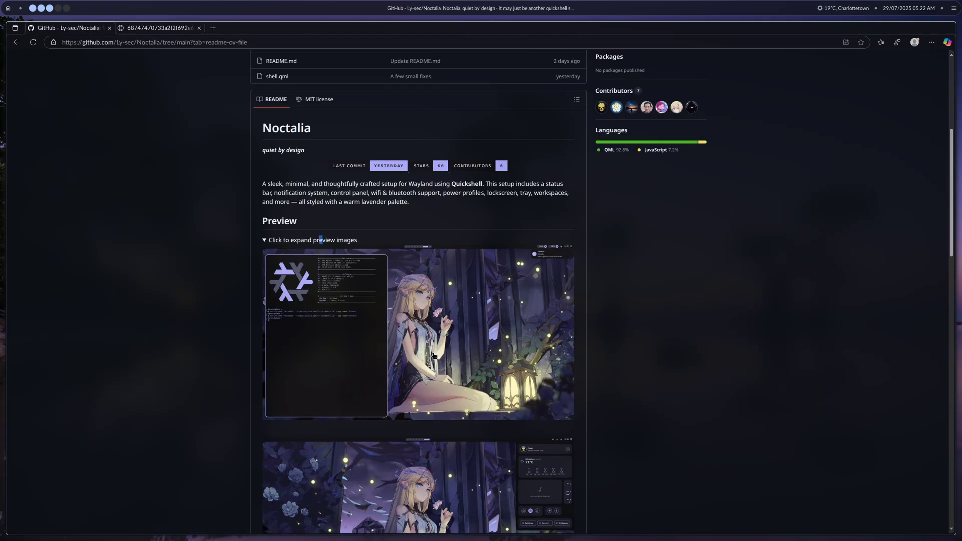
- Open the second preview and app launcher screenshots full-size, view the control panel one, and return to the README
{"action": "scroll", "coordinate": [434, 356], "scroll_direction": "down", "scroll_amount": 3}
{"action": "left_click", "coordinate": [434, 356]}
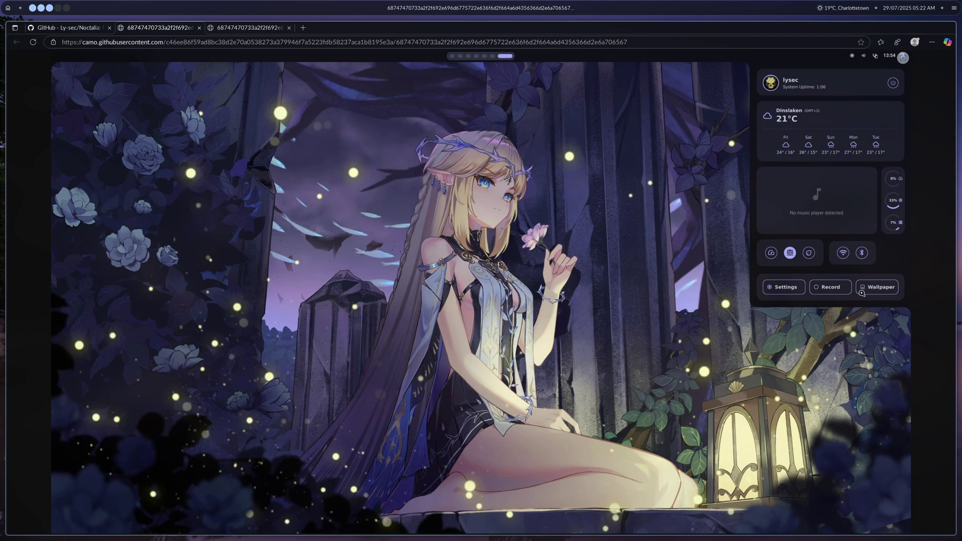
{"action": "left_click", "coordinate": [82, 33]}
{"action": "scroll", "coordinate": [419, 300], "scroll_direction": "down", "scroll_amount": 2}
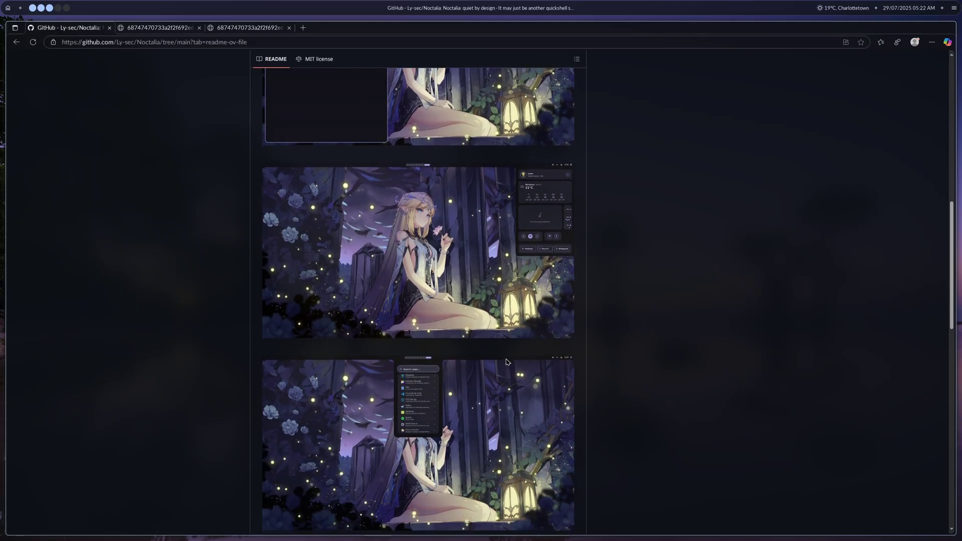
{"action": "left_click", "coordinate": [419, 451]}
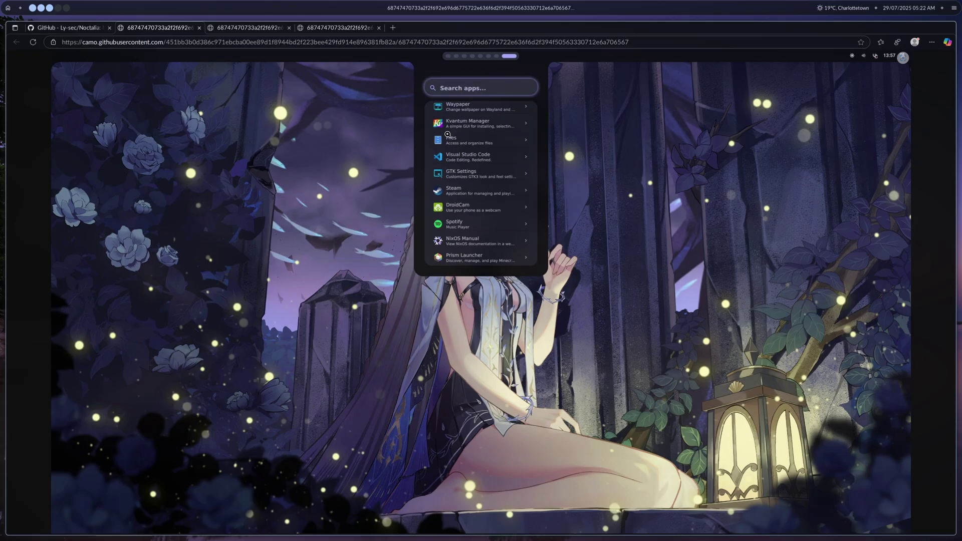
{"action": "left_click", "coordinate": [239, 30]}
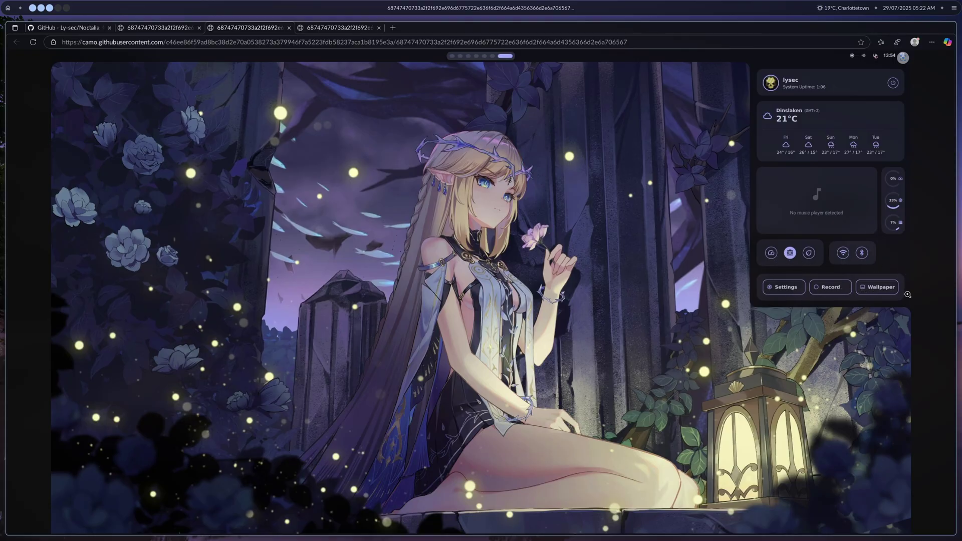
{"action": "left_click", "coordinate": [65, 28]}
- Read through the README's Features and Dependencies sections
{"action": "scroll", "coordinate": [506, 382], "scroll_direction": "down", "scroll_amount": 4}
{"action": "scroll", "coordinate": [507, 383], "scroll_direction": "up", "scroll_amount": 4}
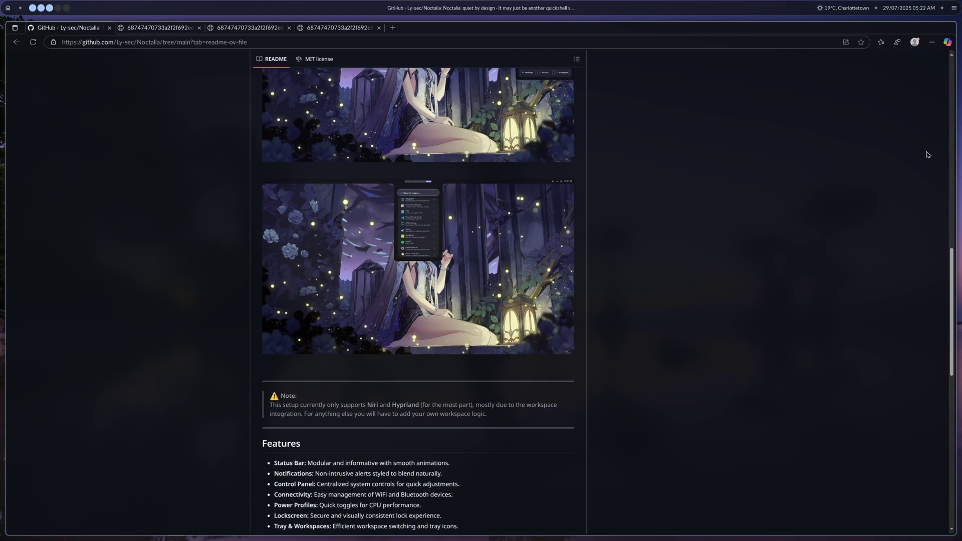
{"action": "scroll", "coordinate": [394, 399], "scroll_direction": "down", "scroll_amount": 7}
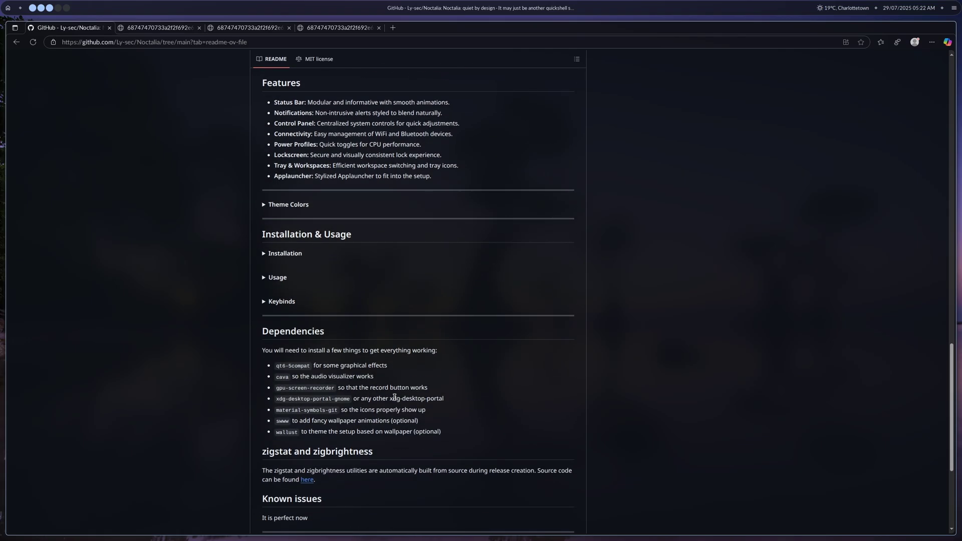
{"action": "scroll", "coordinate": [385, 379], "scroll_direction": "up", "scroll_amount": 10}
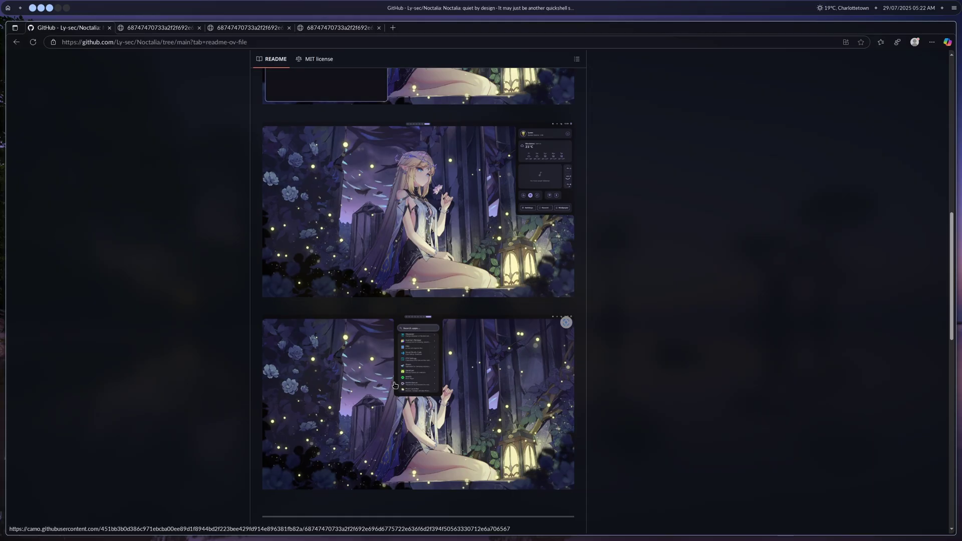
{"action": "scroll", "coordinate": [395, 385], "scroll_direction": "up", "scroll_amount": 5}
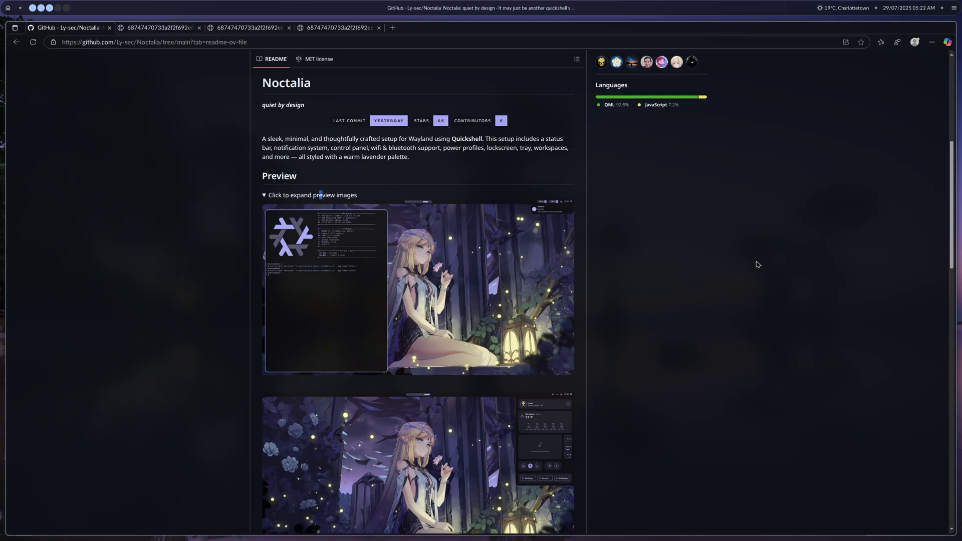
- Open the first and second preview screenshots full-size in their own tabs
{"action": "mouse_move", "coordinate": [648, 64]}
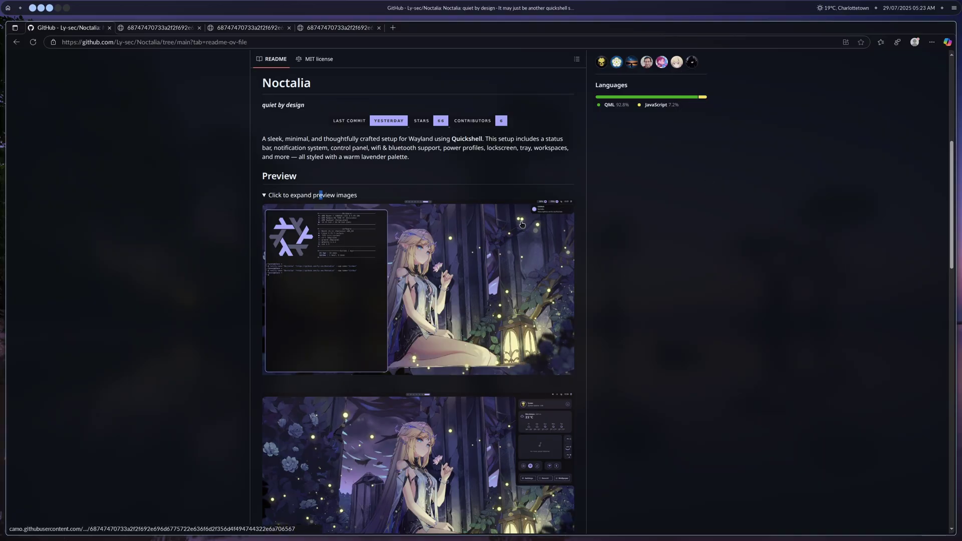
{"action": "left_click", "coordinate": [566, 221]}
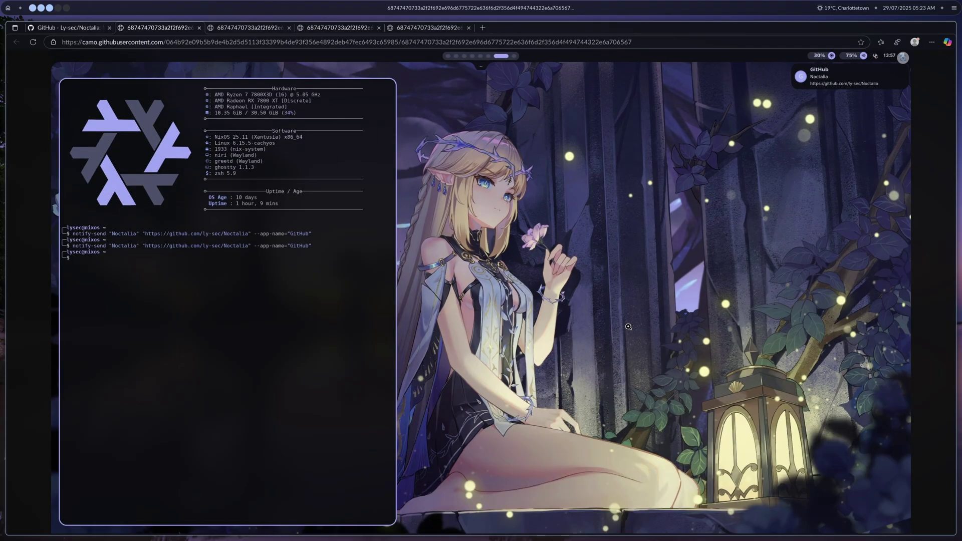
{"action": "left_click", "coordinate": [78, 29]}
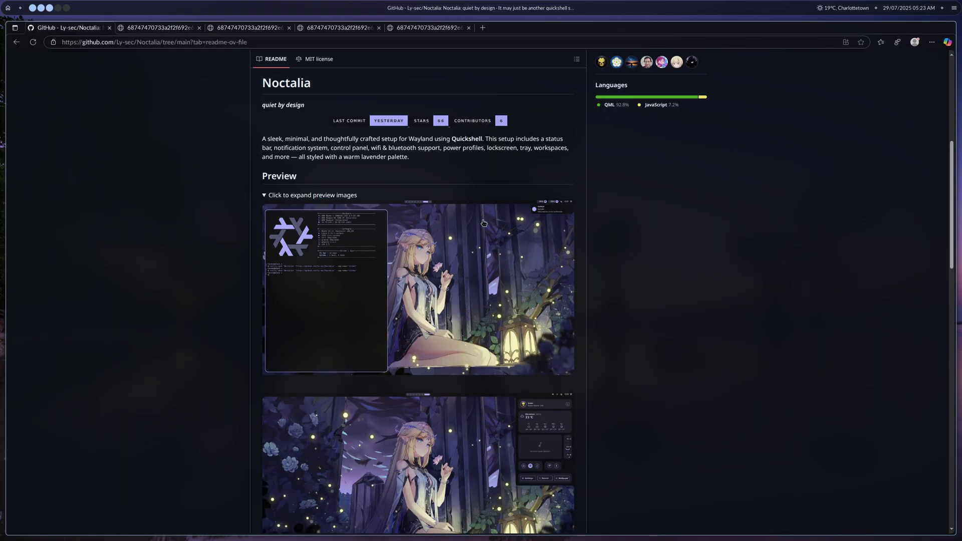
{"action": "scroll", "coordinate": [576, 317], "scroll_direction": "down", "scroll_amount": 2}
{"action": "left_click", "coordinate": [571, 317]}
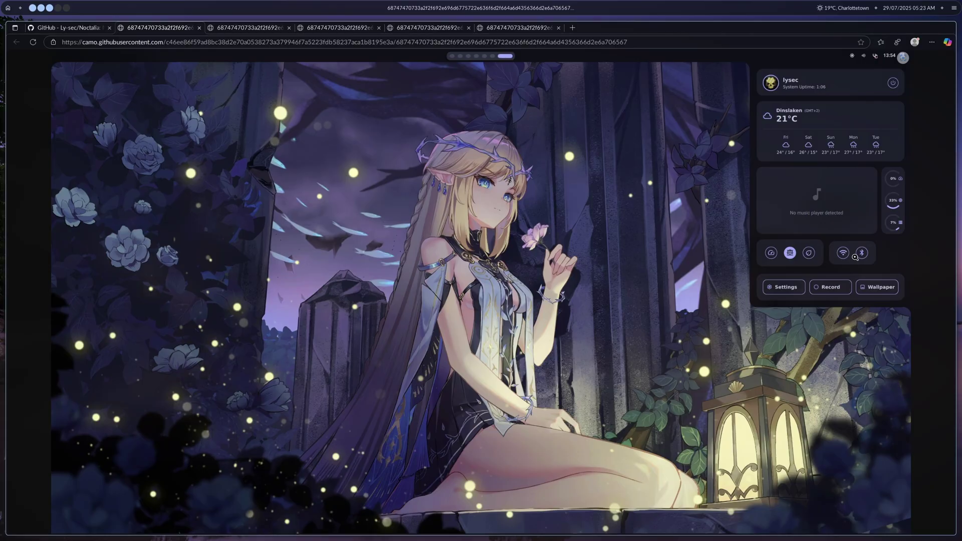
{"action": "left_click", "coordinate": [954, 9]}
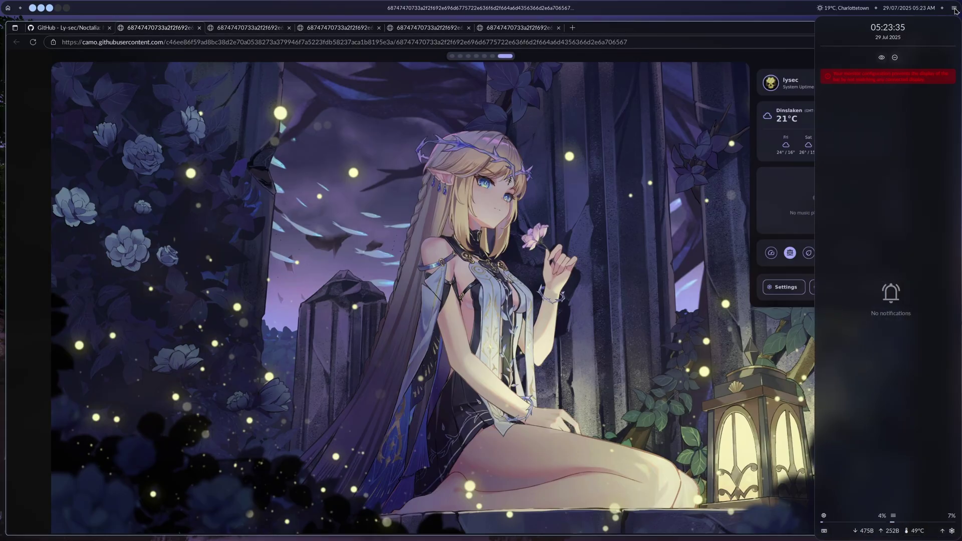
{"action": "left_click", "coordinate": [947, 530]}
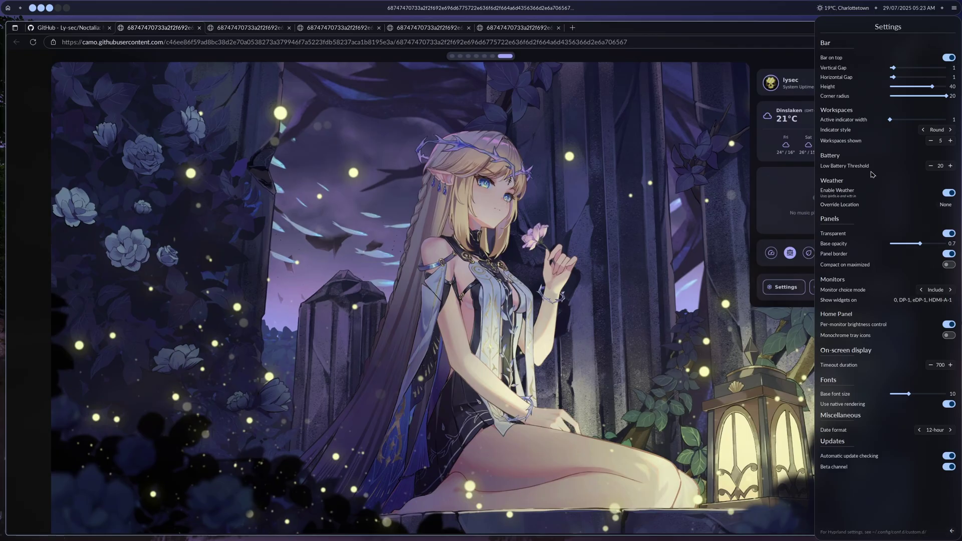
{"action": "left_click", "coordinate": [628, 35]}
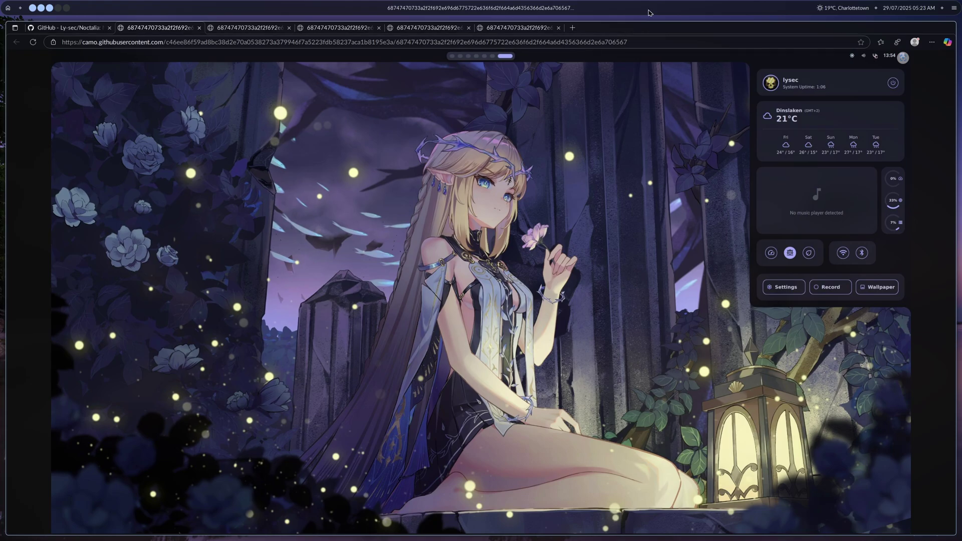
{"action": "left_click", "coordinate": [955, 9]}
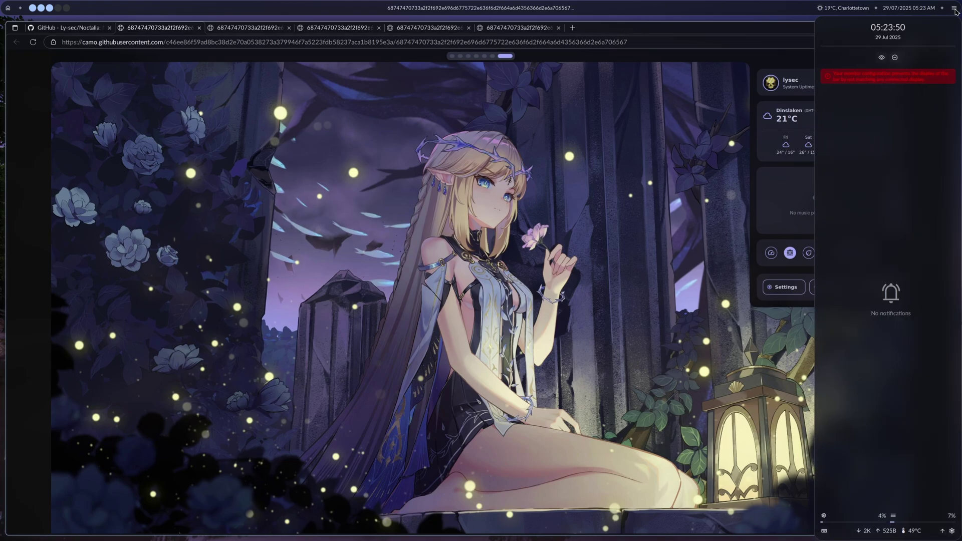
{"action": "left_click", "coordinate": [952, 531]}
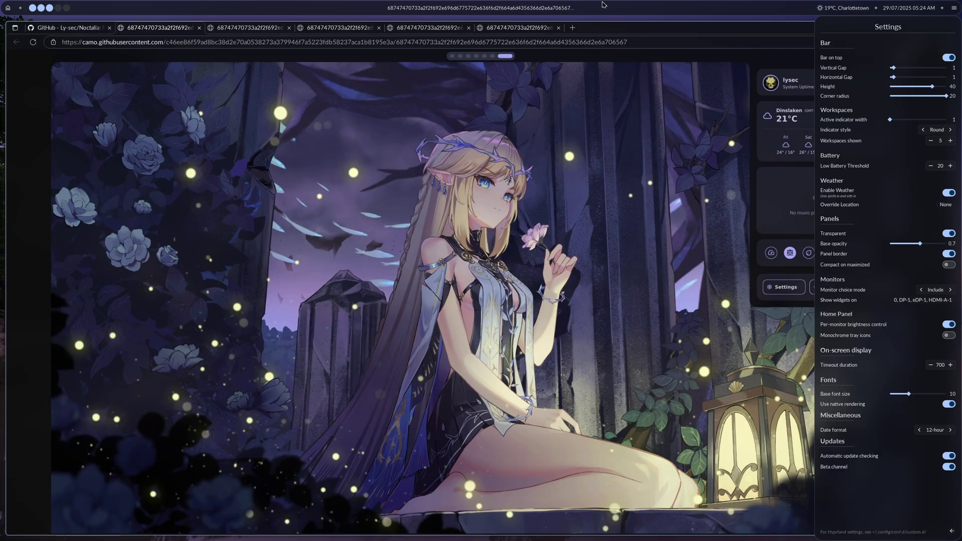
{"action": "left_click", "coordinate": [809, 14]}
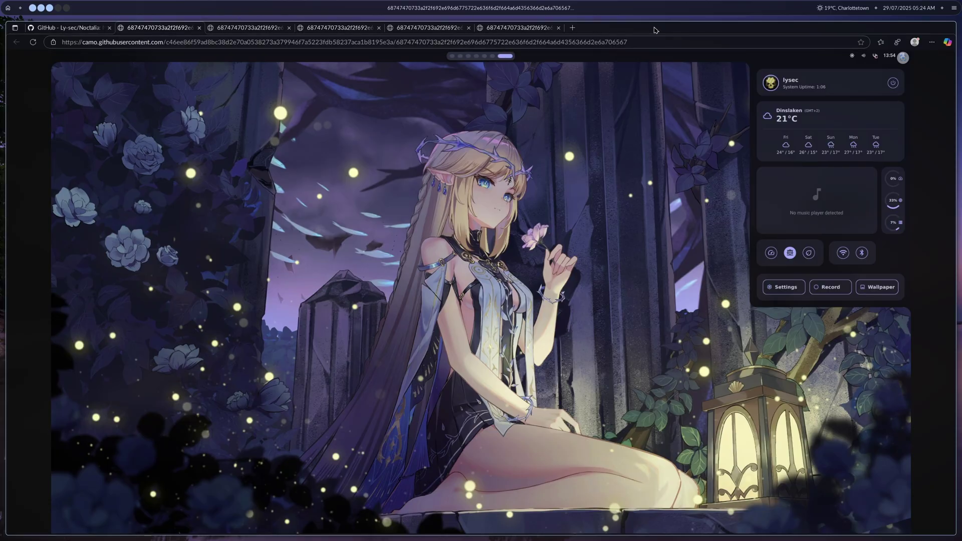
- Close the Edge window with SUPER+Q to show the mangrove wallpaper desktop
{"action": "key", "text": "super+q"}
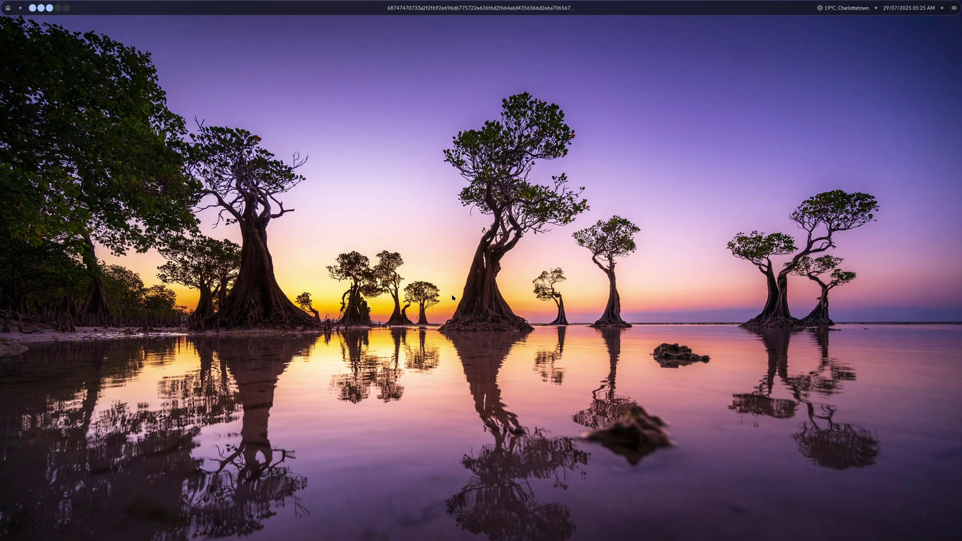
{"action": "left_click", "coordinate": [9, 11]}
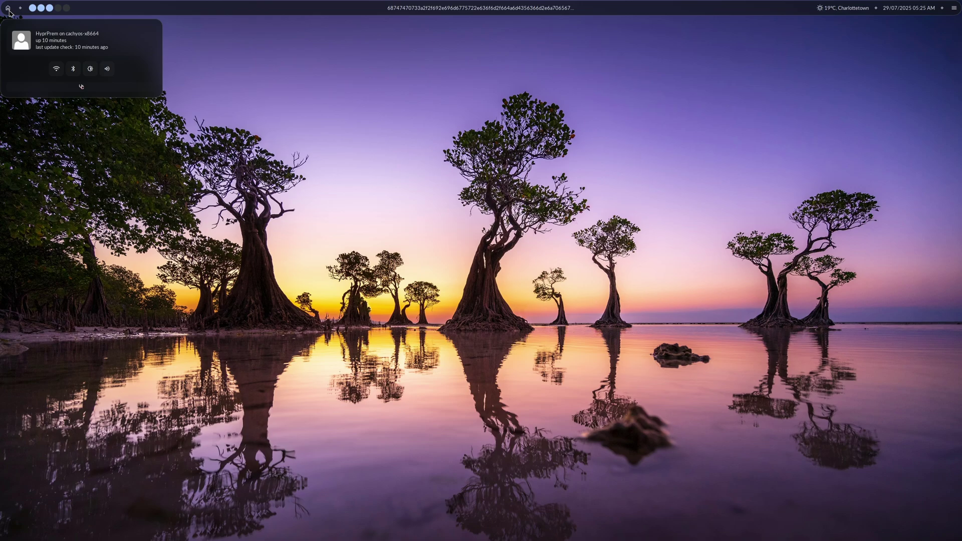
{"action": "left_click", "coordinate": [9, 12]}
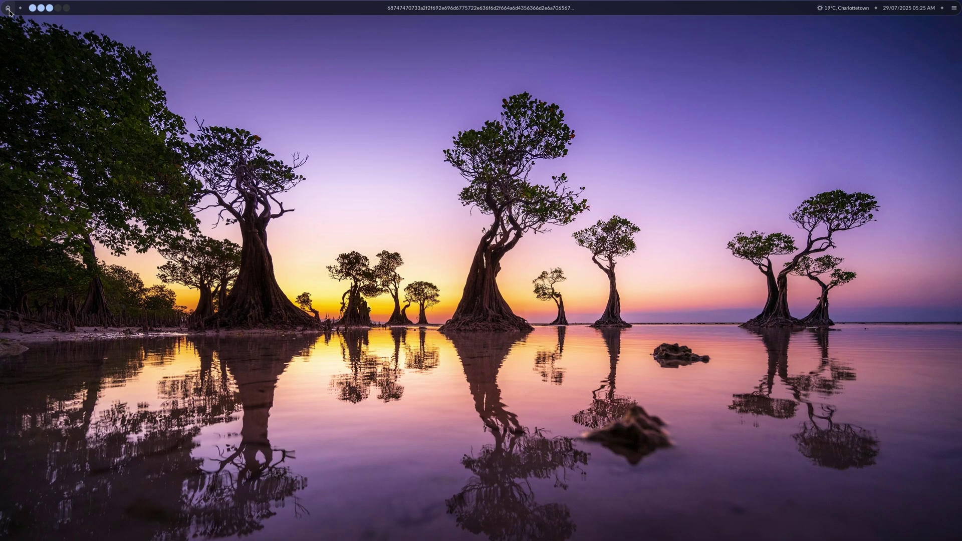